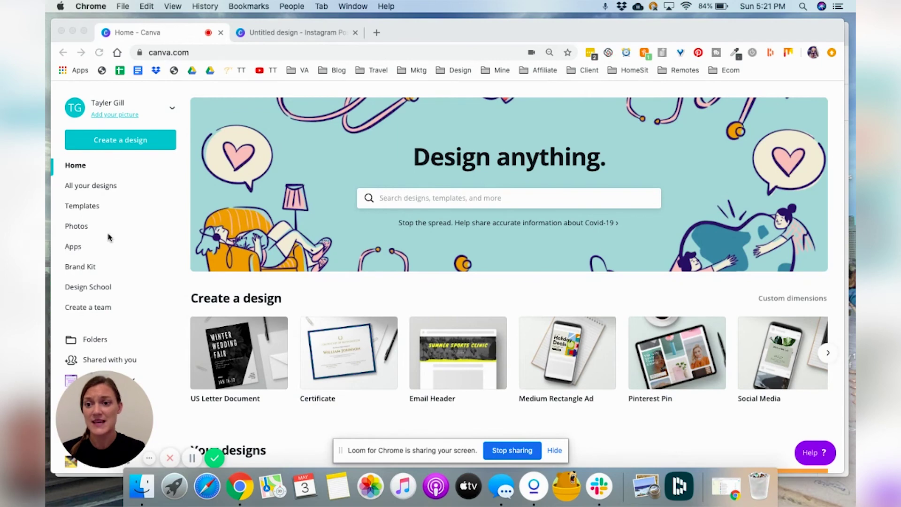
Search the Canva home page for 'youtube', then close the suggestion list
{"action": "scroll", "coordinate": [137, 266], "scroll_direction": "down", "scroll_amount": 2}
{"action": "scroll", "coordinate": [136, 266], "scroll_direction": "down", "scroll_amount": 1}
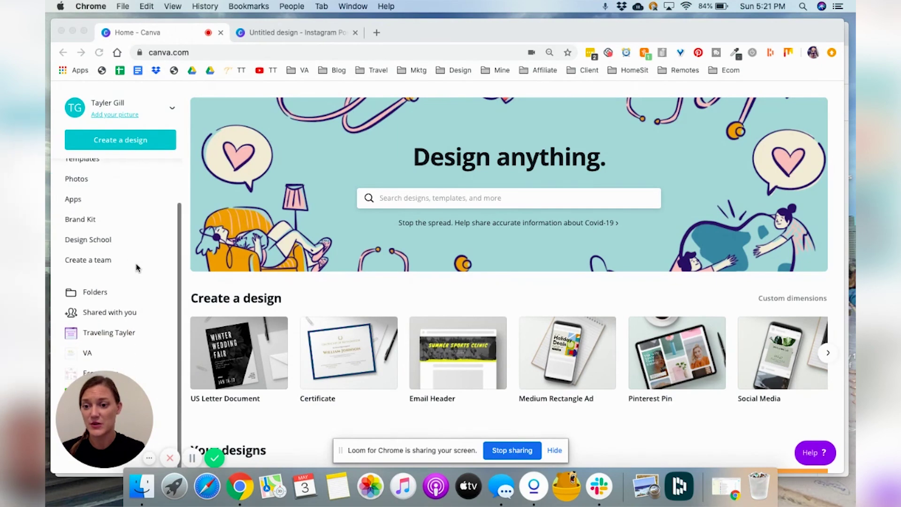
{"action": "scroll", "coordinate": [137, 265], "scroll_direction": "up", "scroll_amount": 3}
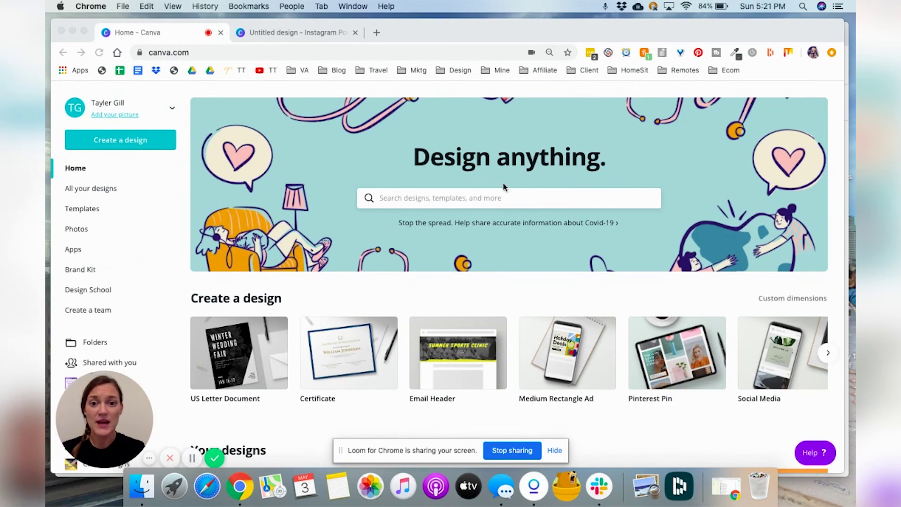
{"action": "left_click", "coordinate": [478, 198]}
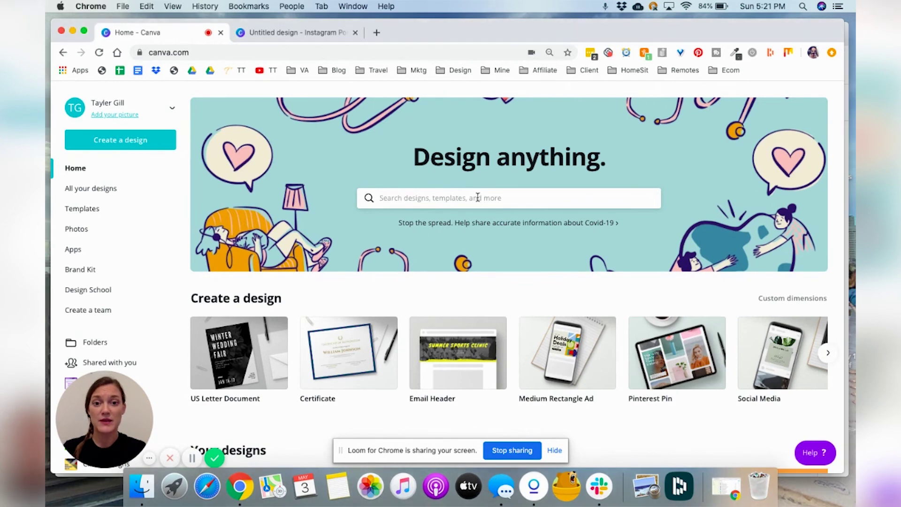
{"action": "left_click", "coordinate": [478, 197]}
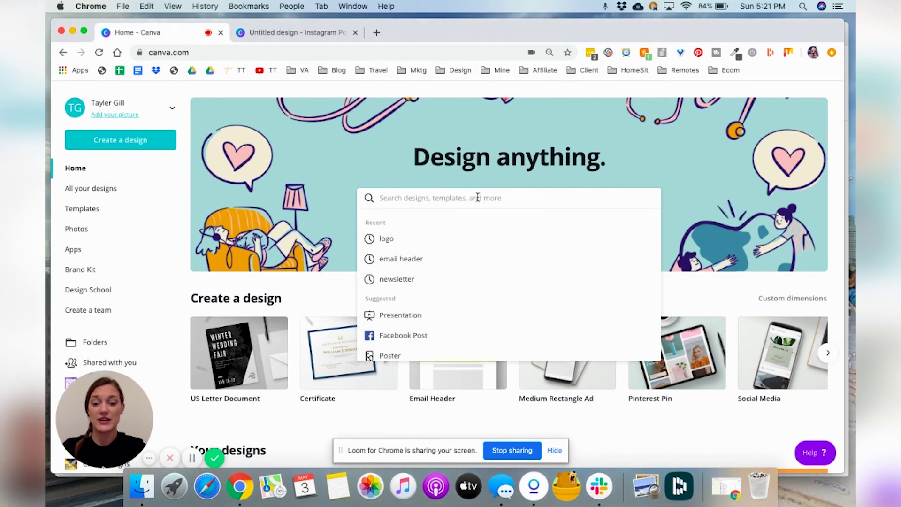
{"action": "type", "text": "youtube"}
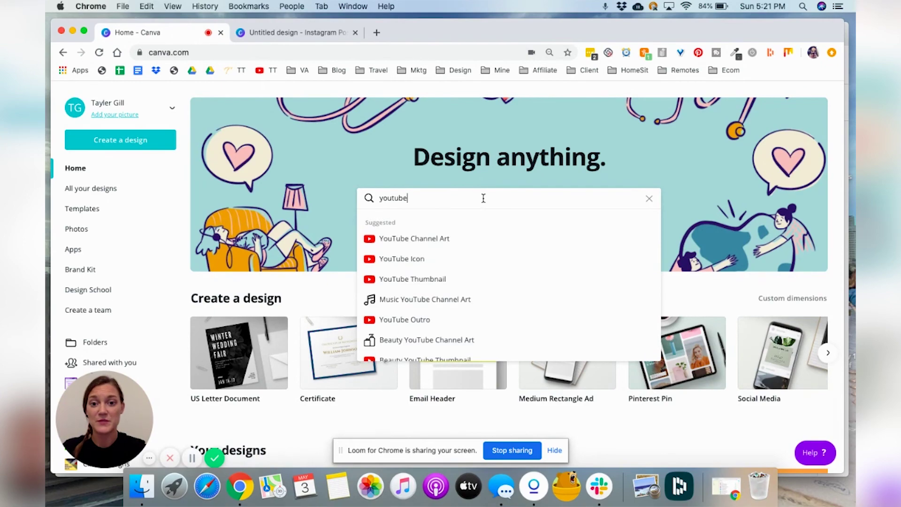
{"action": "scroll", "coordinate": [463, 297], "scroll_direction": "down", "scroll_amount": 1}
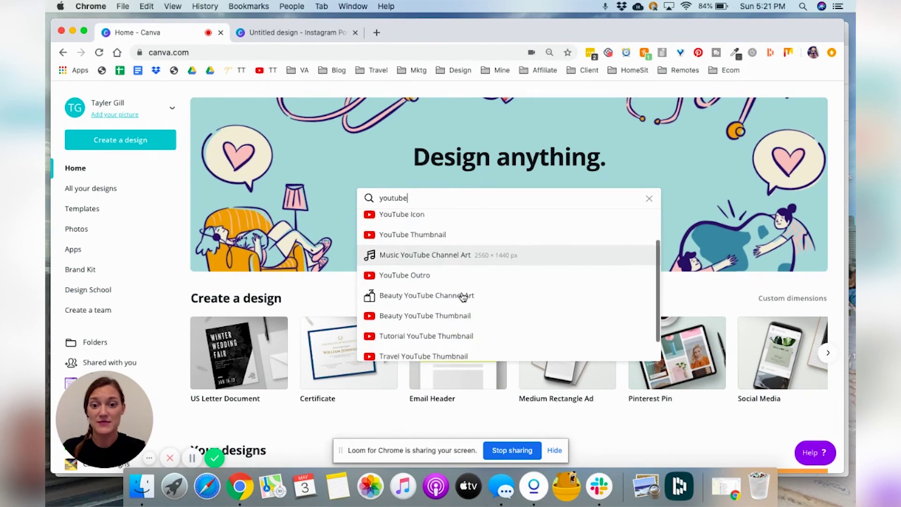
{"action": "scroll", "coordinate": [463, 296], "scroll_direction": "down", "scroll_amount": 1}
{"action": "scroll", "coordinate": [469, 288], "scroll_direction": "up", "scroll_amount": 3}
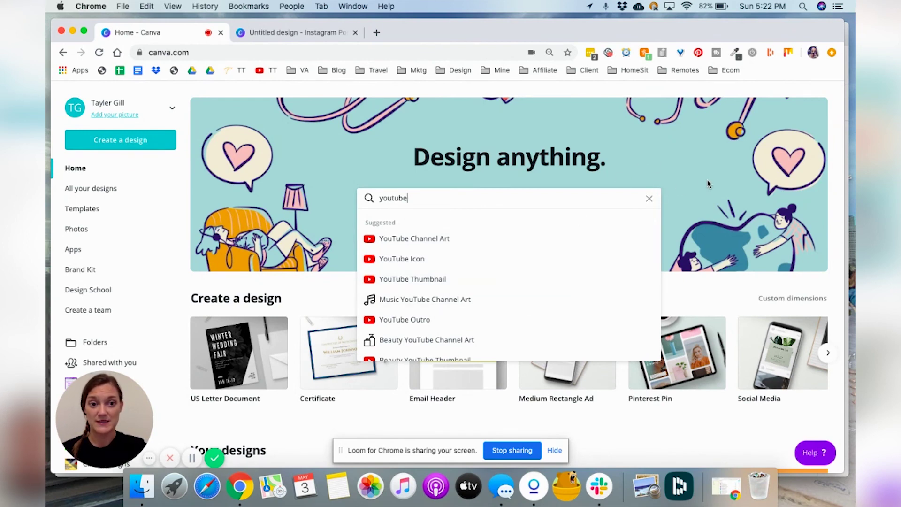
{"action": "left_click", "coordinate": [837, 150]}
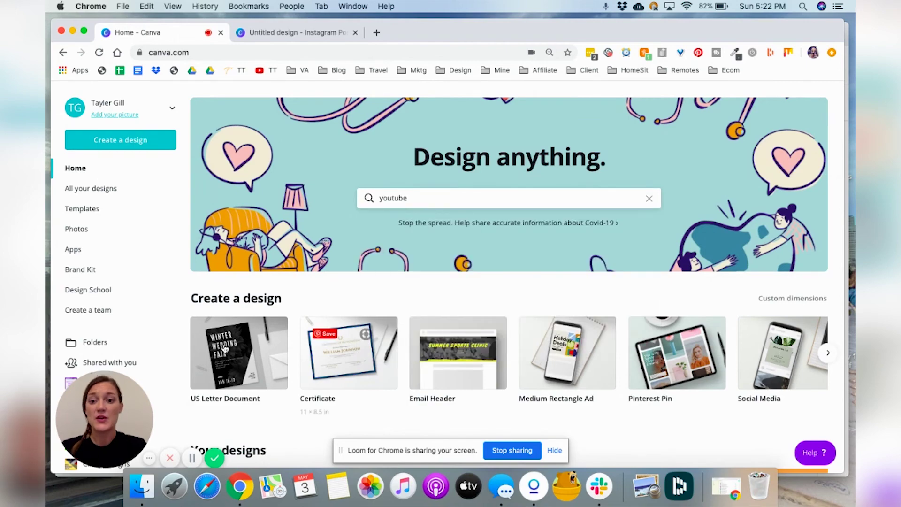
Page the Your designs carousel forward twice to reach Headshots and Productivity Guide
{"action": "scroll", "coordinate": [661, 359], "scroll_direction": "down", "scroll_amount": 7}
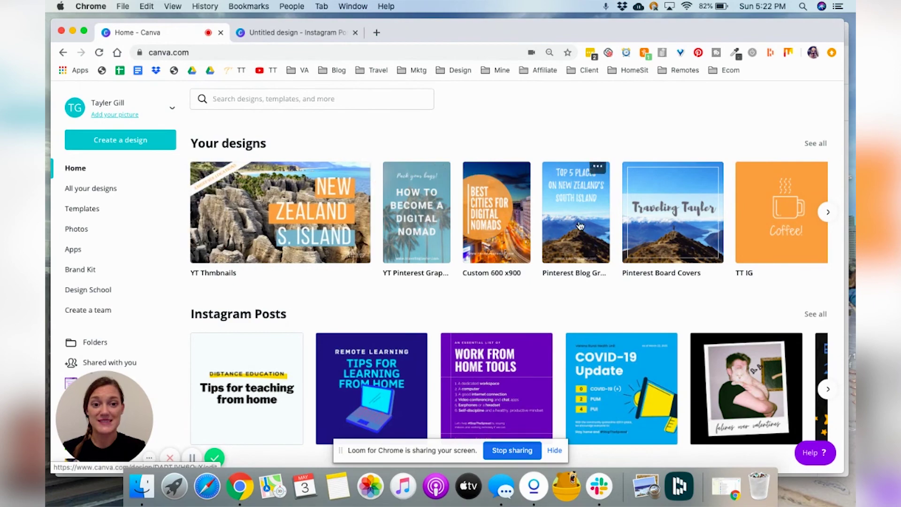
{"action": "left_click", "coordinate": [828, 212]}
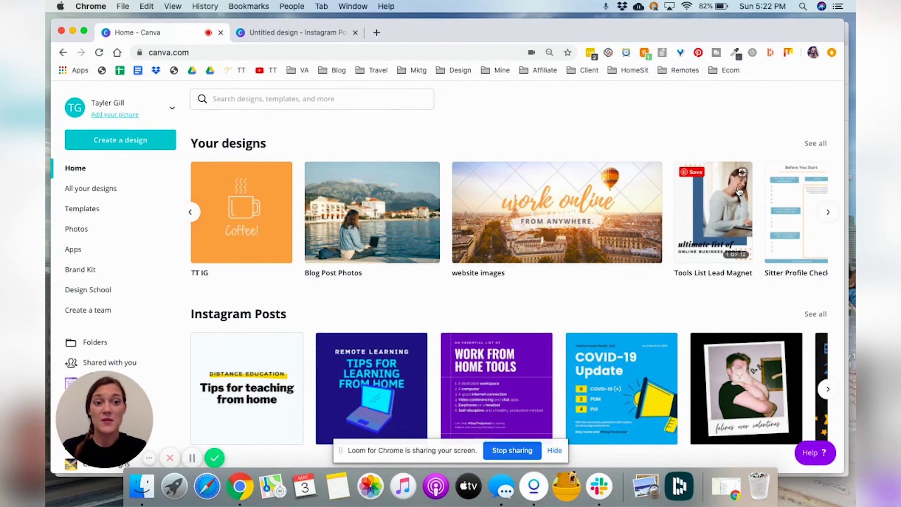
{"action": "left_click", "coordinate": [828, 213]}
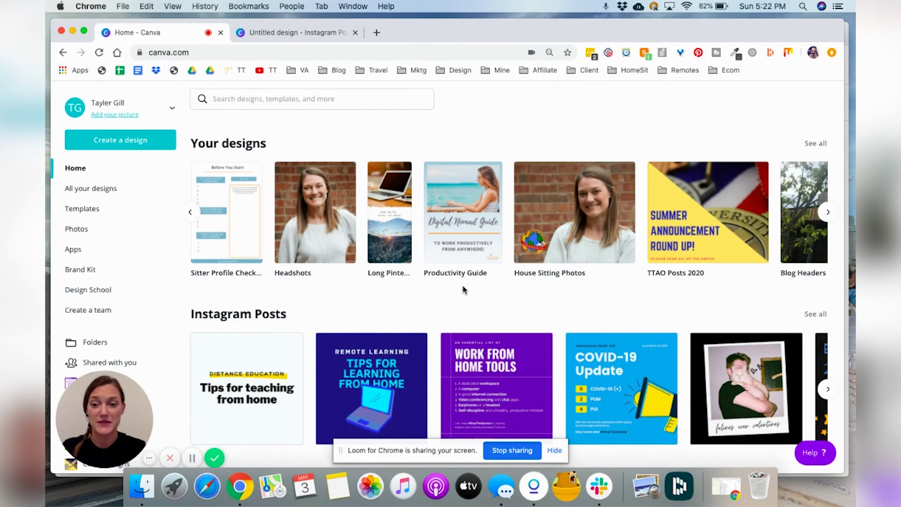
{"action": "scroll", "coordinate": [464, 290], "scroll_direction": "down", "scroll_amount": 5}
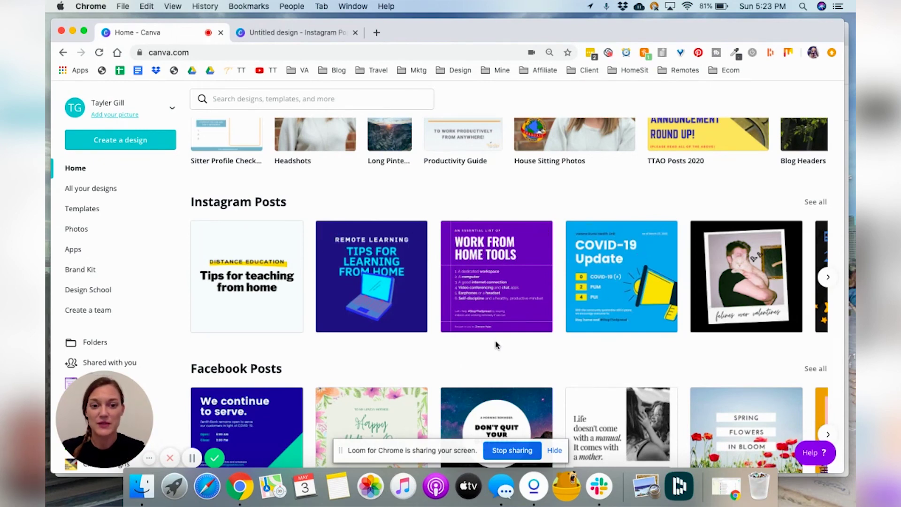
Browse the home page template categories, then go to the Brand Kit page
{"action": "scroll", "coordinate": [497, 346], "scroll_direction": "down", "scroll_amount": 6}
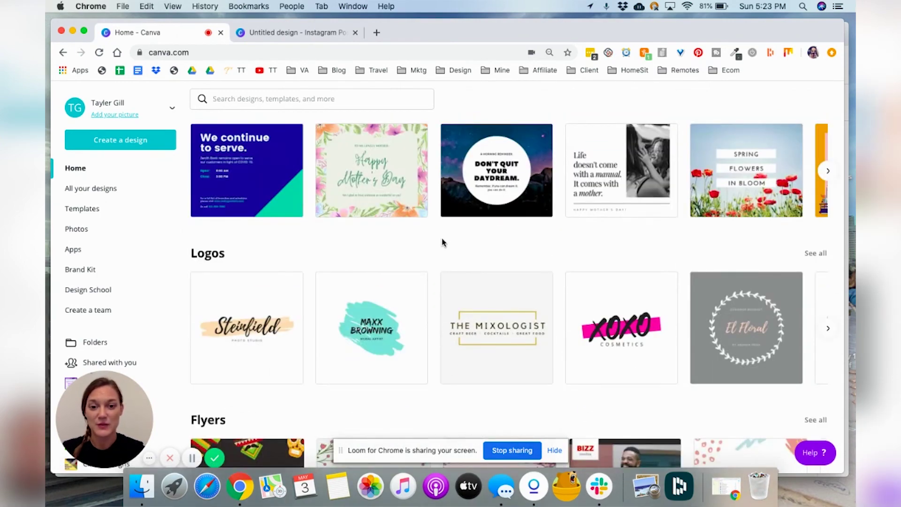
{"action": "scroll", "coordinate": [443, 242], "scroll_direction": "down", "scroll_amount": 4}
{"action": "scroll", "coordinate": [443, 243], "scroll_direction": "down", "scroll_amount": 4}
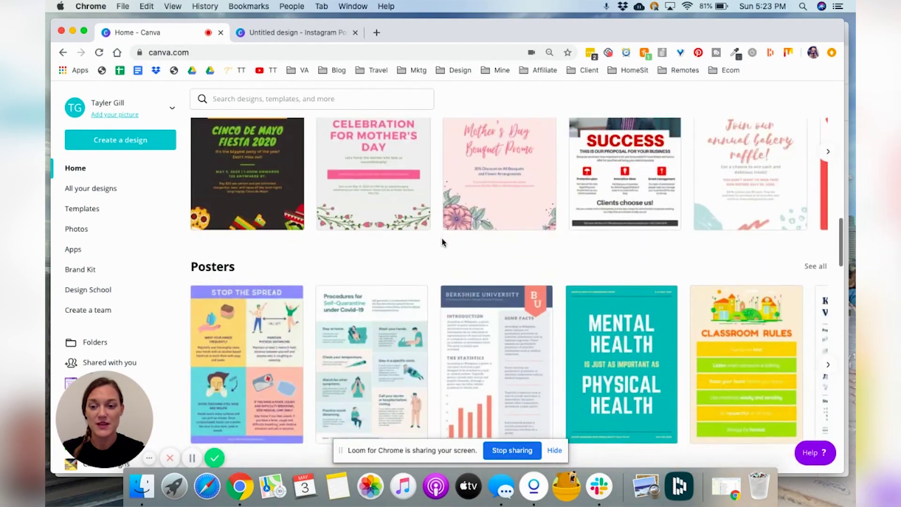
{"action": "scroll", "coordinate": [442, 242], "scroll_direction": "down", "scroll_amount": 5}
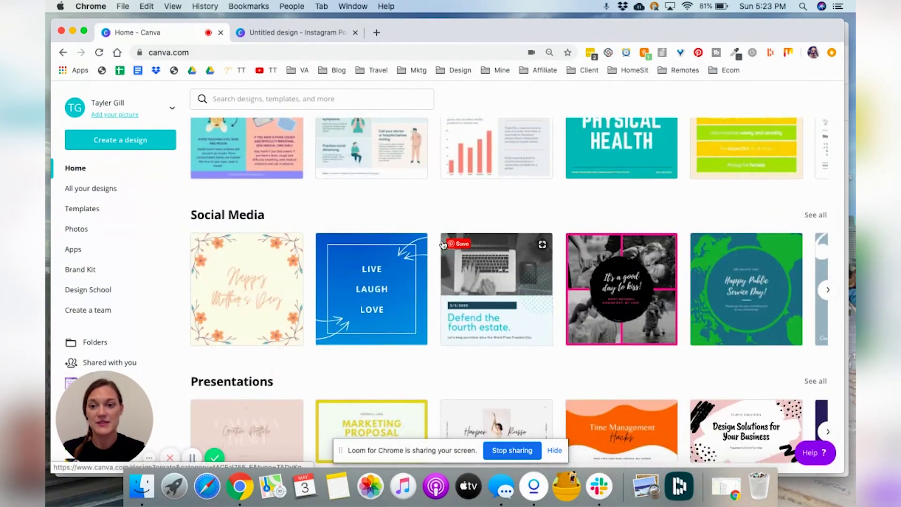
{"action": "scroll", "coordinate": [442, 244], "scroll_direction": "down", "scroll_amount": 4}
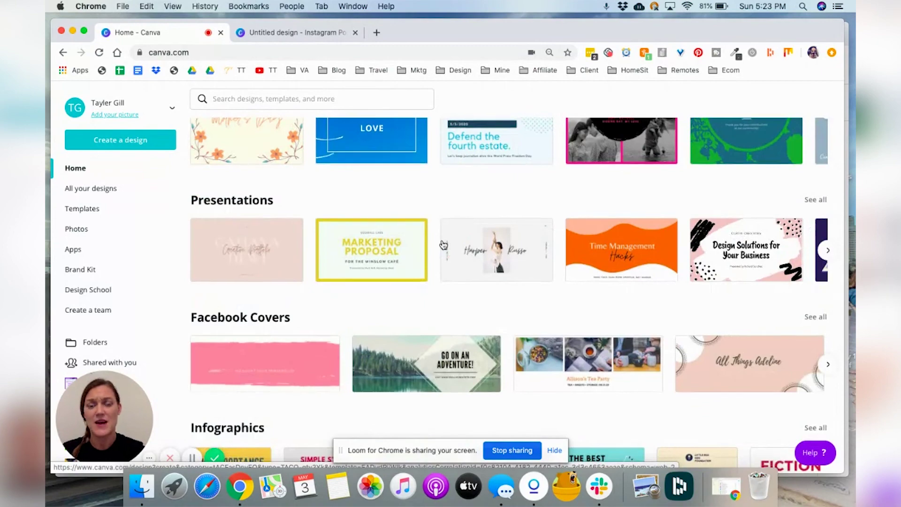
{"action": "scroll", "coordinate": [443, 244], "scroll_direction": "down", "scroll_amount": 3}
{"action": "scroll", "coordinate": [443, 244], "scroll_direction": "down", "scroll_amount": 4}
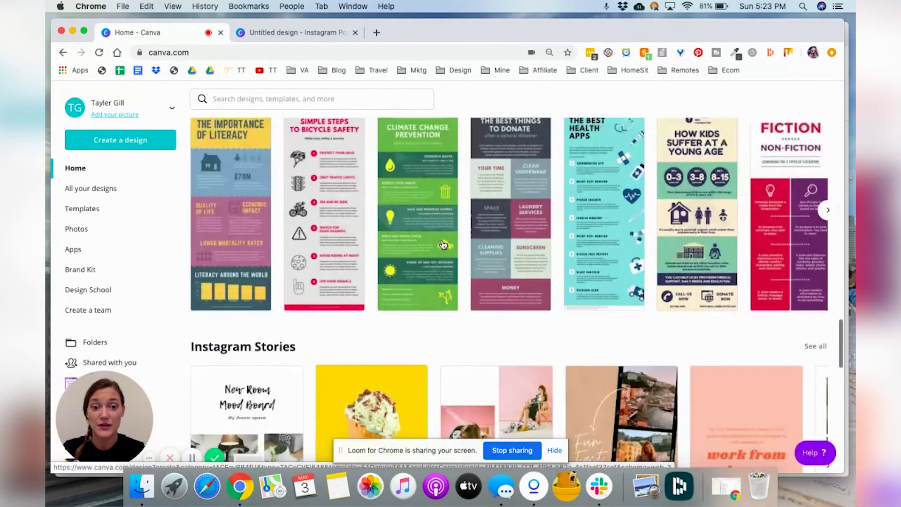
{"action": "scroll", "coordinate": [443, 244], "scroll_direction": "down", "scroll_amount": 4}
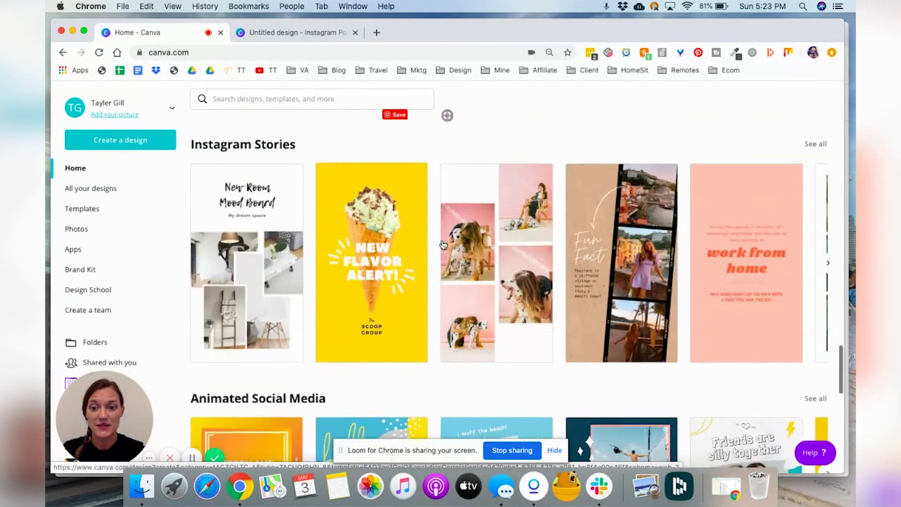
{"action": "scroll", "coordinate": [444, 245], "scroll_direction": "down", "scroll_amount": 1}
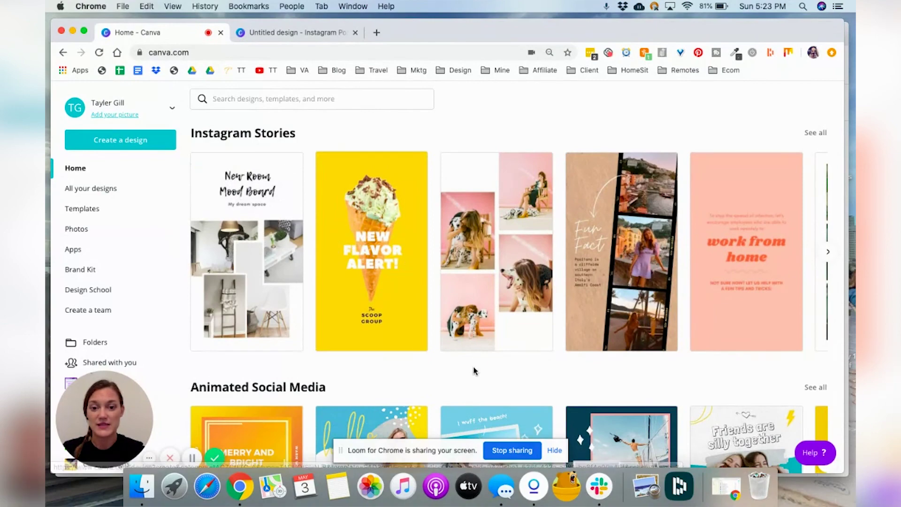
{"action": "scroll", "coordinate": [475, 371], "scroll_direction": "down", "scroll_amount": 5}
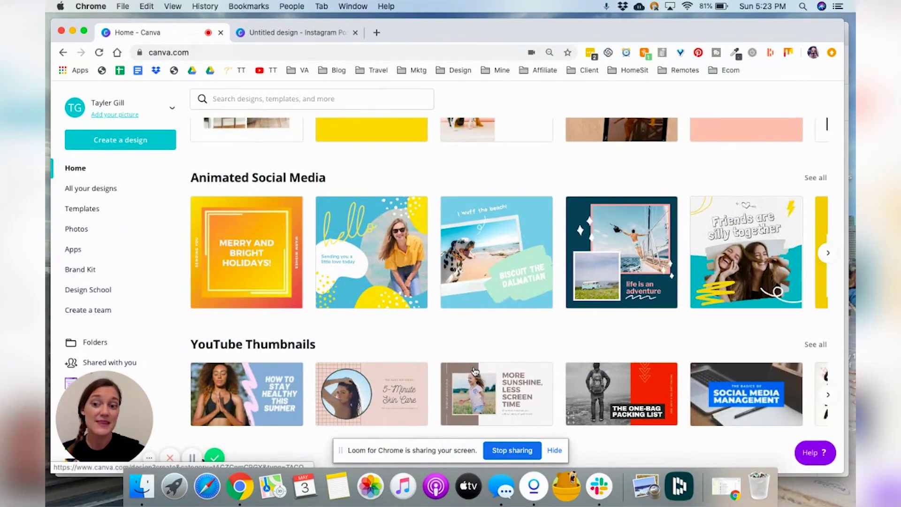
{"action": "scroll", "coordinate": [475, 371], "scroll_direction": "up", "scroll_amount": 2}
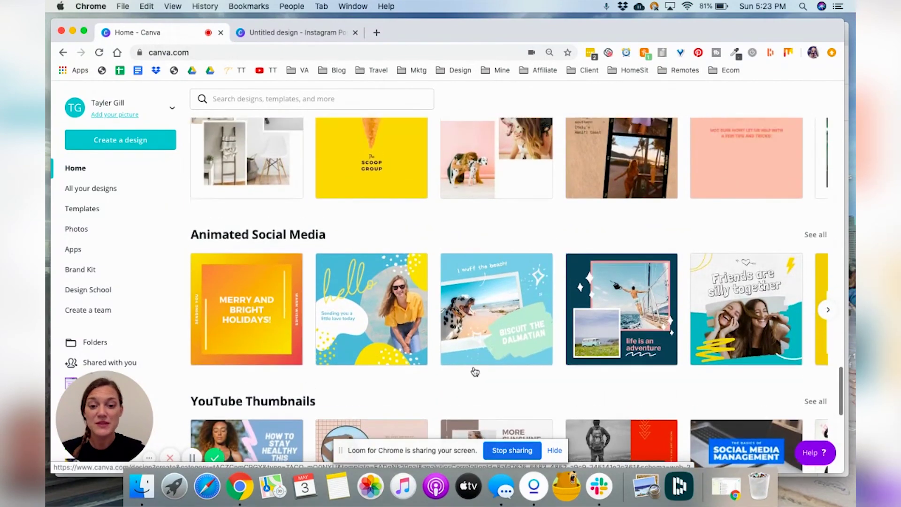
{"action": "scroll", "coordinate": [476, 371], "scroll_direction": "up", "scroll_amount": 8}
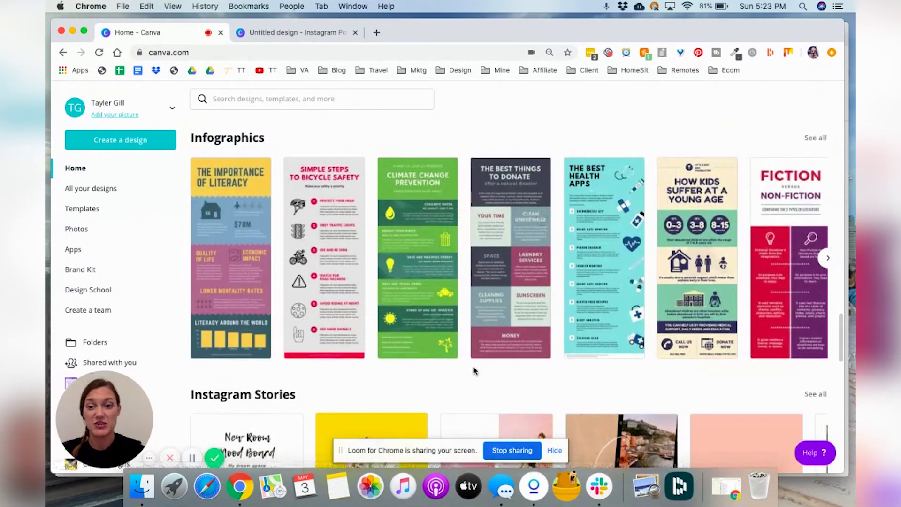
{"action": "scroll", "coordinate": [474, 370], "scroll_direction": "up", "scroll_amount": 20}
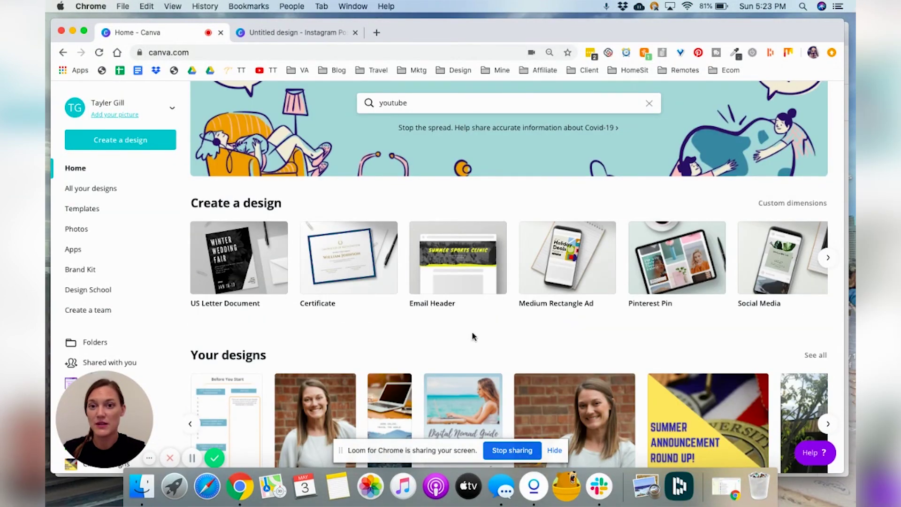
{"action": "left_click", "coordinate": [91, 271]}
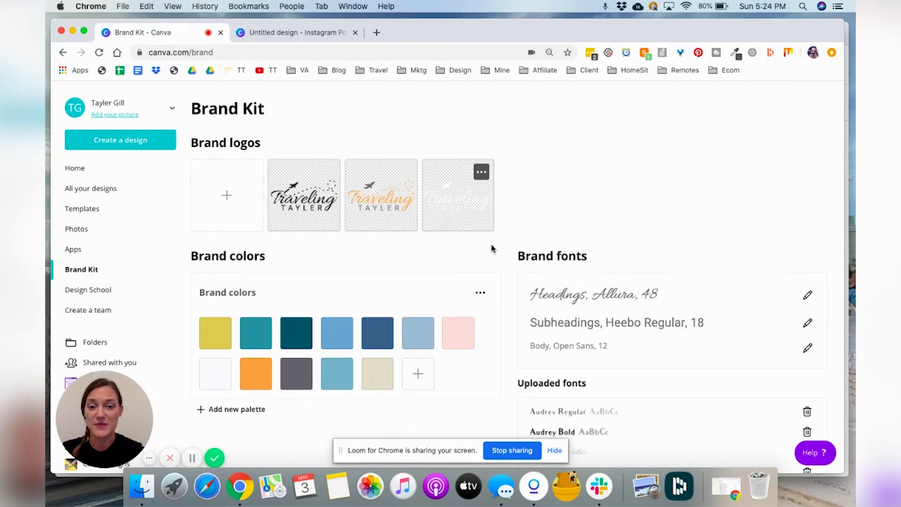
Review the brand colors and uploaded fonts, then edit the Allura 48 headings font
{"action": "scroll", "coordinate": [492, 249], "scroll_direction": "down", "scroll_amount": 2}
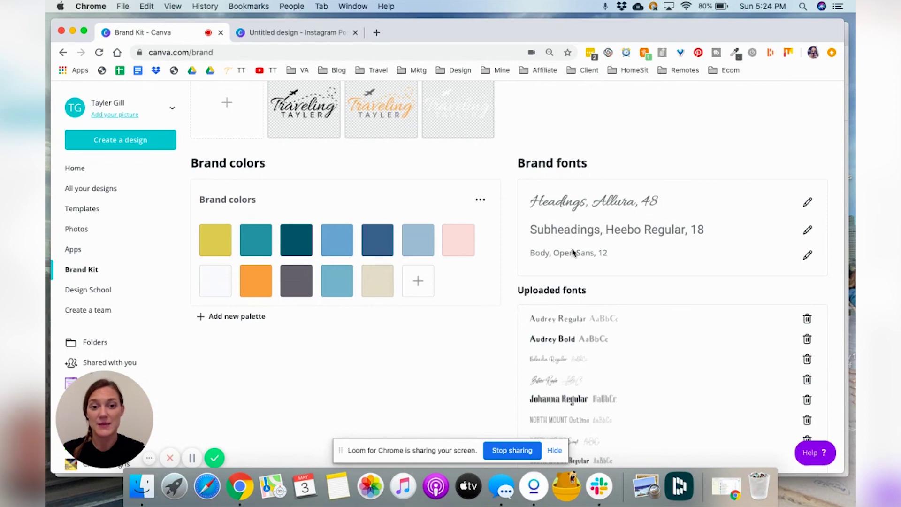
{"action": "scroll", "coordinate": [610, 260], "scroll_direction": "down", "scroll_amount": 1}
{"action": "scroll", "coordinate": [610, 260], "scroll_direction": "down", "scroll_amount": 2}
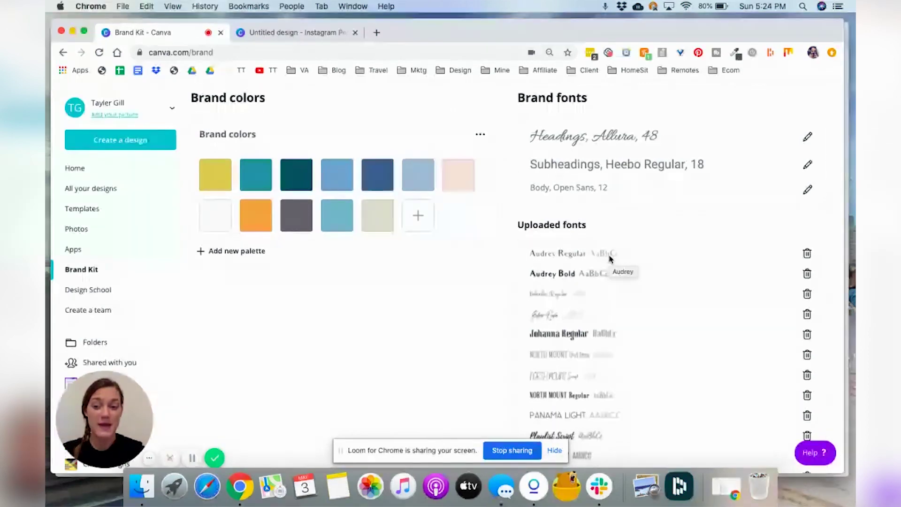
{"action": "scroll", "coordinate": [611, 260], "scroll_direction": "down", "scroll_amount": 3}
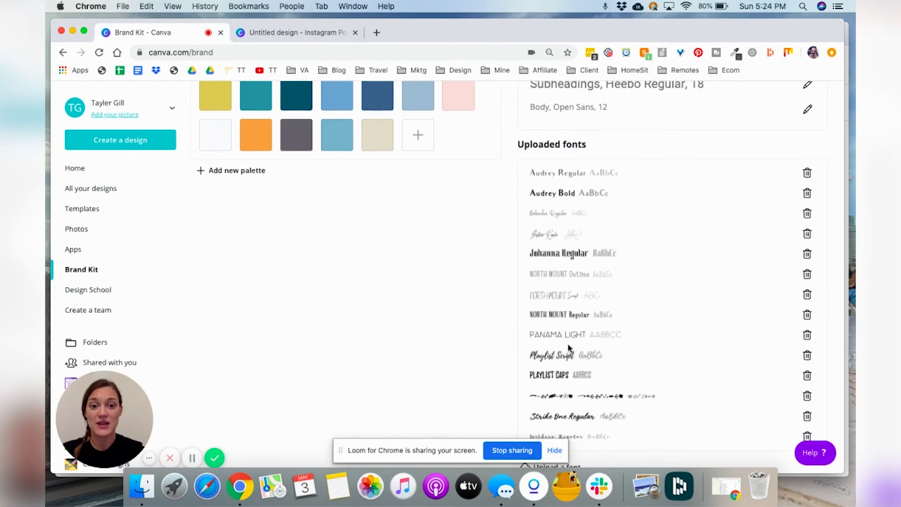
{"action": "scroll", "coordinate": [621, 342], "scroll_direction": "down", "scroll_amount": 1}
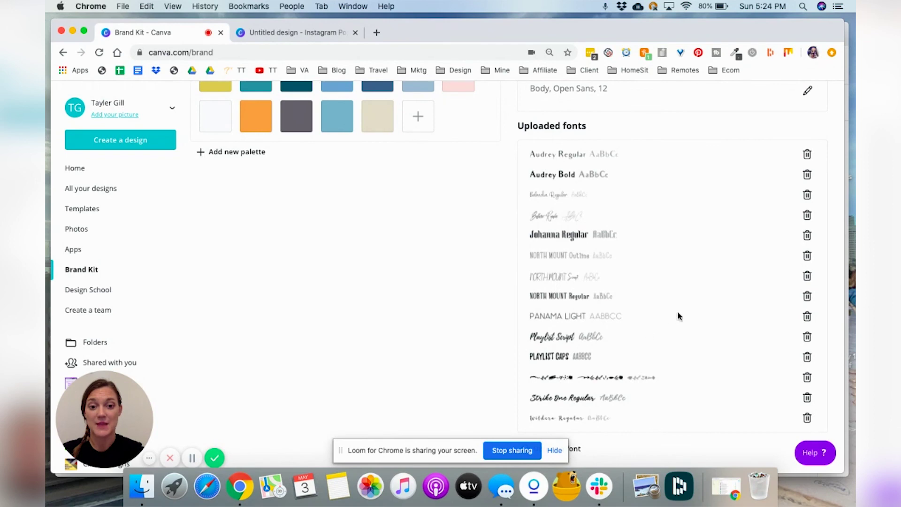
{"action": "scroll", "coordinate": [683, 313], "scroll_direction": "up", "scroll_amount": 4}
{"action": "scroll", "coordinate": [683, 313], "scroll_direction": "up", "scroll_amount": 6}
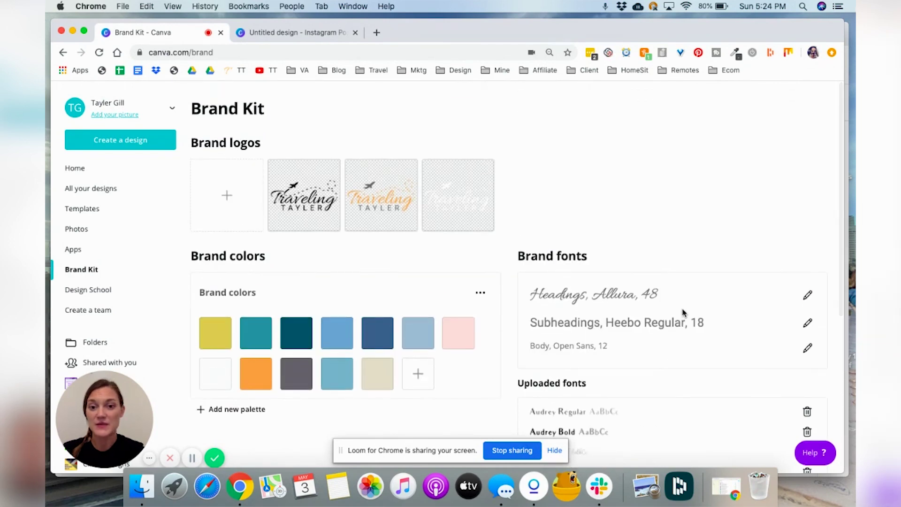
{"action": "left_click", "coordinate": [808, 296]}
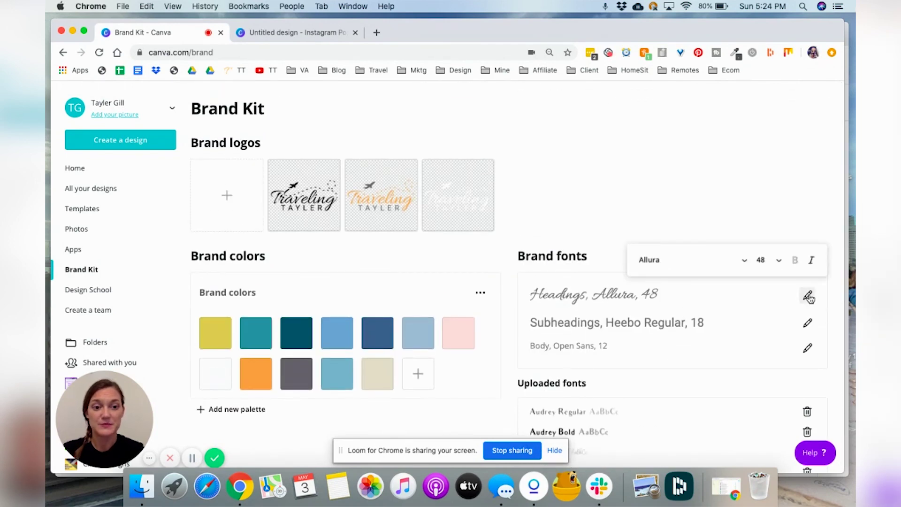
Change the Brand Kit headings font from Allura to Playlist, keeping size 48
{"action": "left_click", "coordinate": [746, 262]}
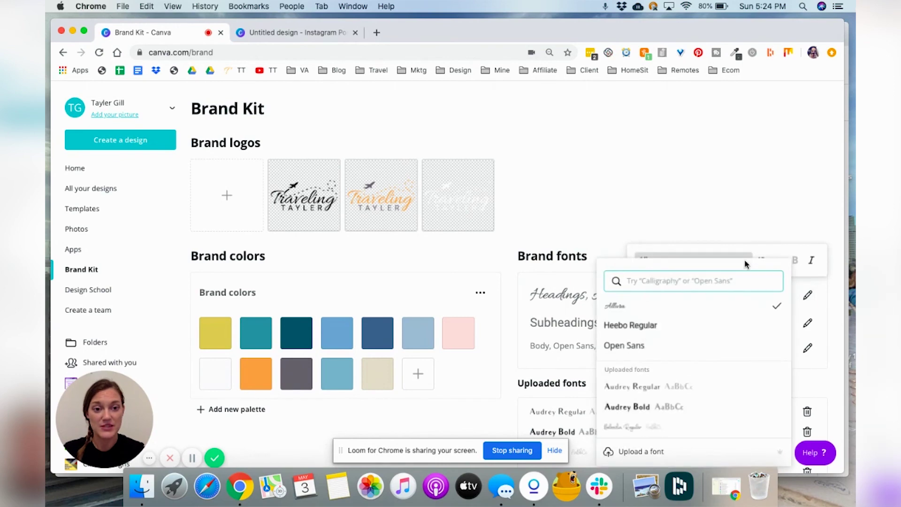
{"action": "scroll", "coordinate": [702, 341], "scroll_direction": "down", "scroll_amount": 2}
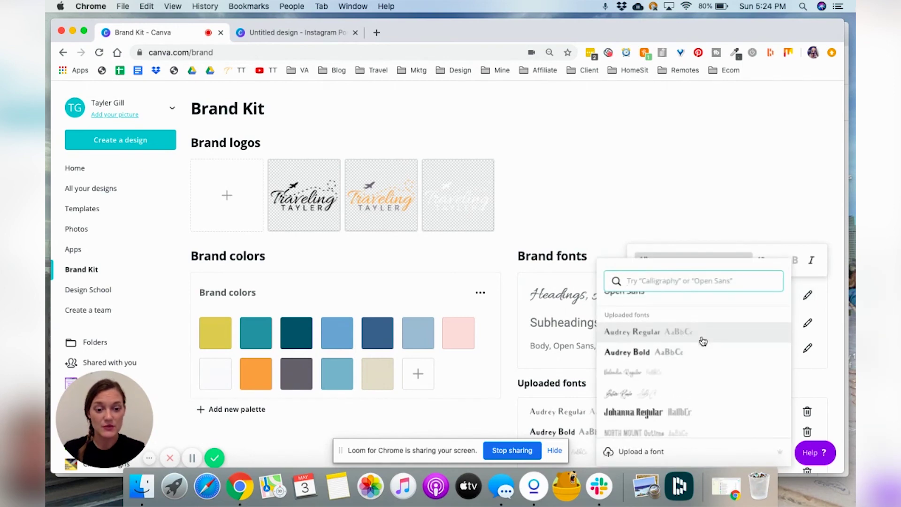
{"action": "type", "text": "play"}
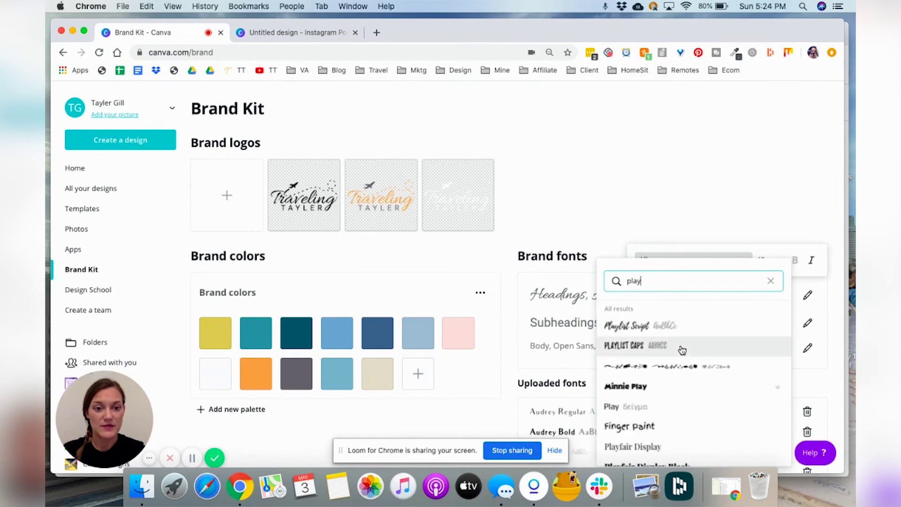
{"action": "left_click", "coordinate": [700, 345]}
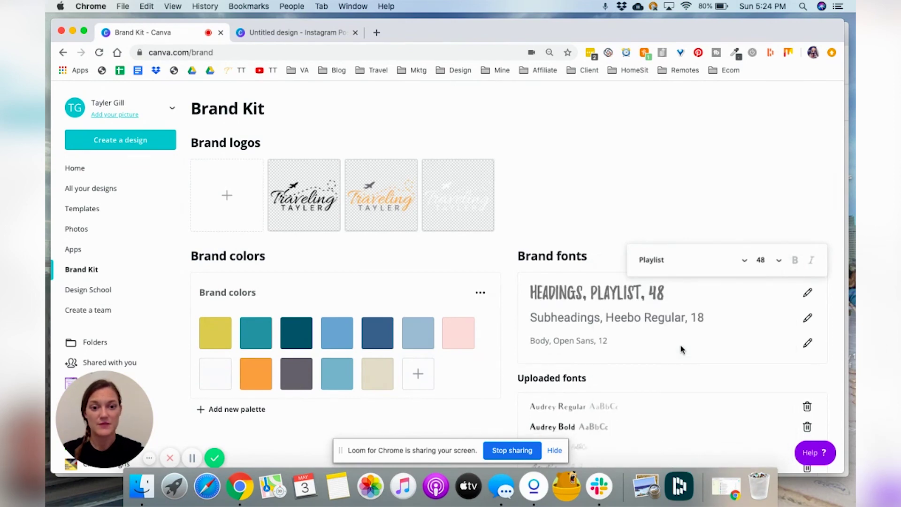
{"action": "left_click", "coordinate": [711, 197]}
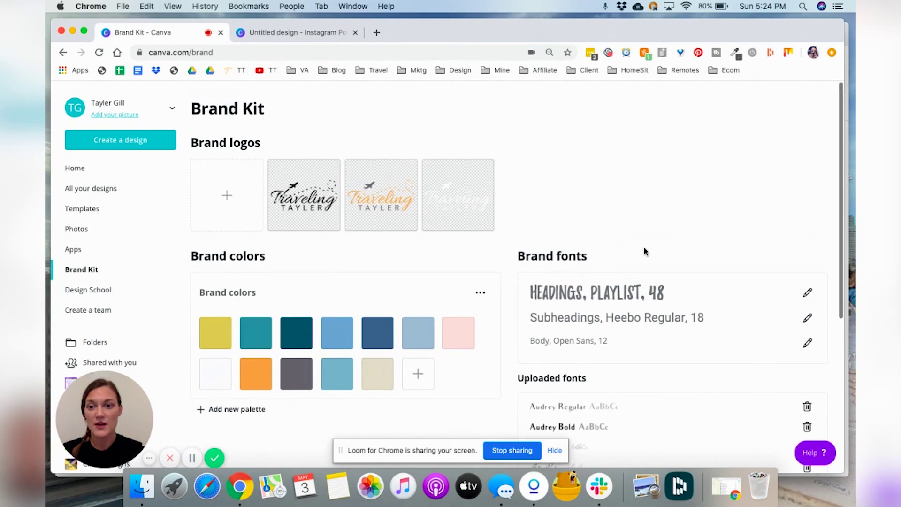
Create a blank Instagram Post from the home page and clear its default title
{"action": "left_click", "coordinate": [115, 178]}
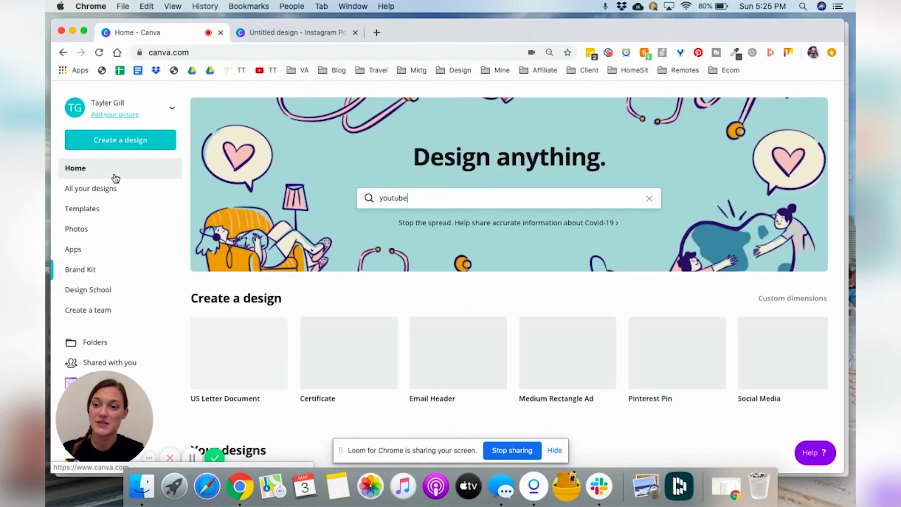
{"action": "scroll", "coordinate": [522, 269], "scroll_direction": "down", "scroll_amount": 2}
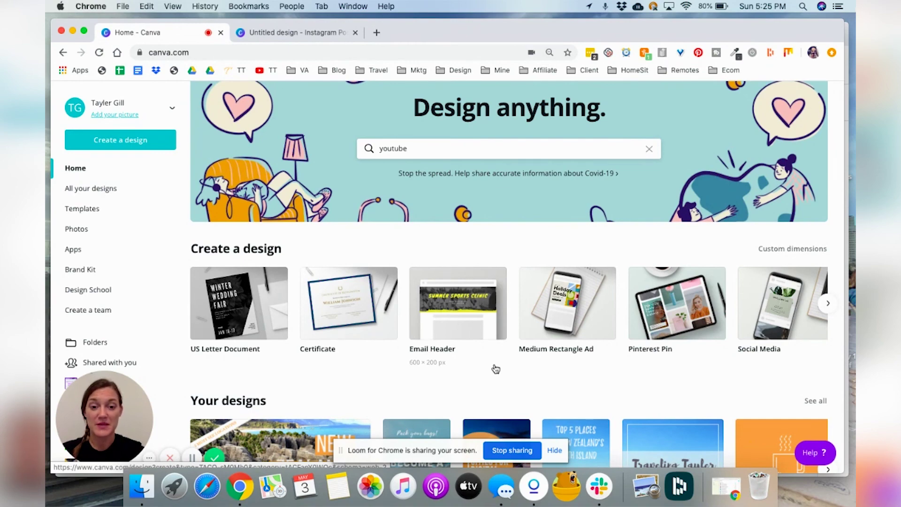
{"action": "scroll", "coordinate": [496, 369], "scroll_direction": "down", "scroll_amount": 10}
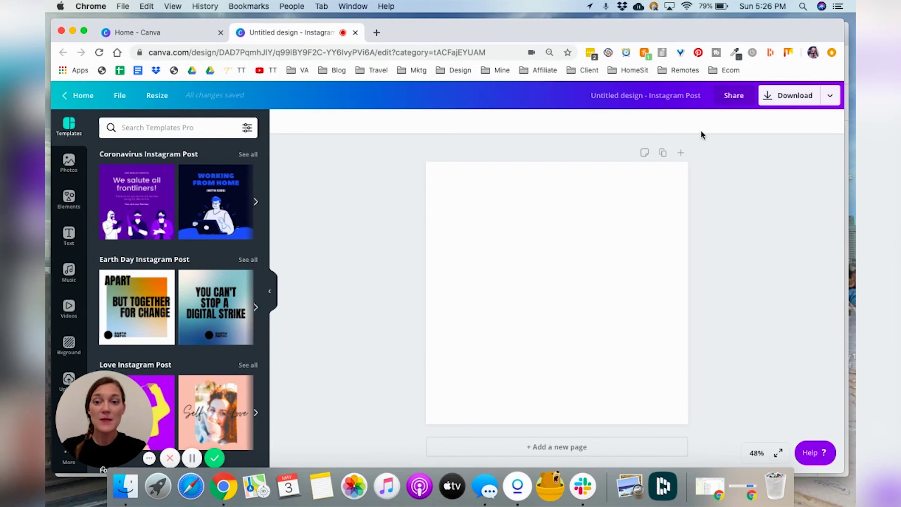
{"action": "left_click", "coordinate": [669, 96]}
{"action": "key", "text": "BackSpace"}
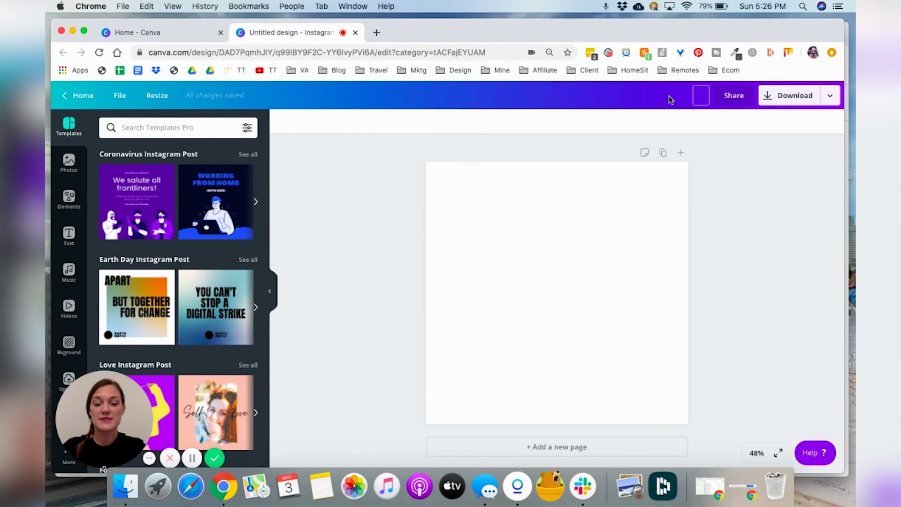
Title the new design 'IG Post'
{"action": "type", "text": "IG Post"}
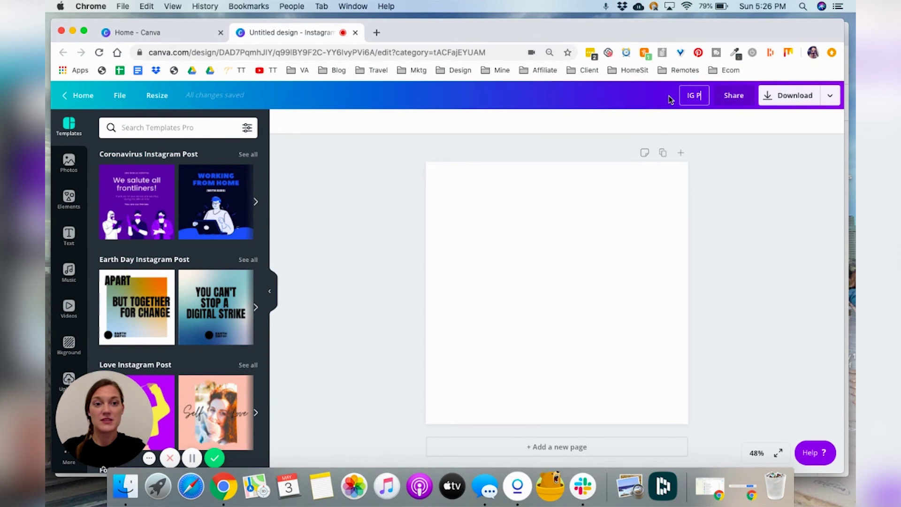
{"action": "left_click", "coordinate": [766, 200]}
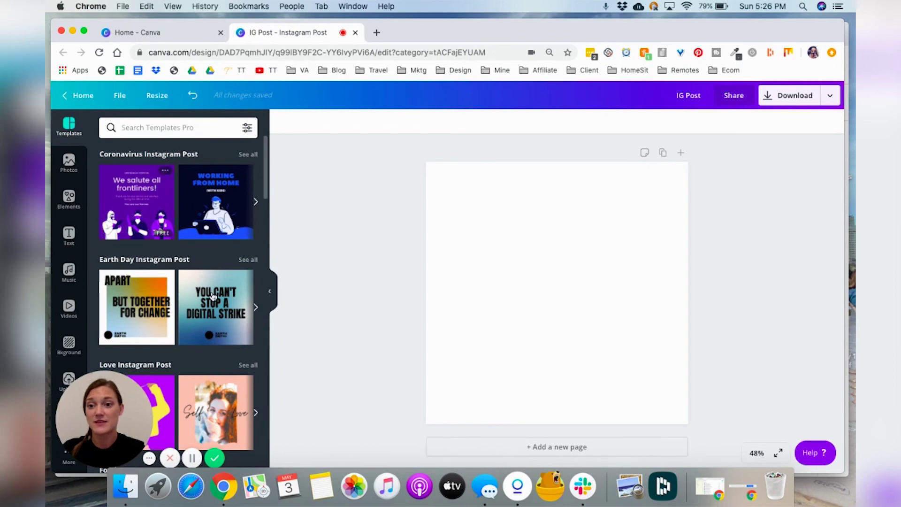
{"action": "scroll", "coordinate": [213, 296], "scroll_direction": "down", "scroll_amount": 1}
Apply the summer 'It's Pineapple Time' Instagram Post template to the page
{"action": "scroll", "coordinate": [213, 296], "scroll_direction": "down", "scroll_amount": 3}
{"action": "scroll", "coordinate": [188, 235], "scroll_direction": "up", "scroll_amount": 3}
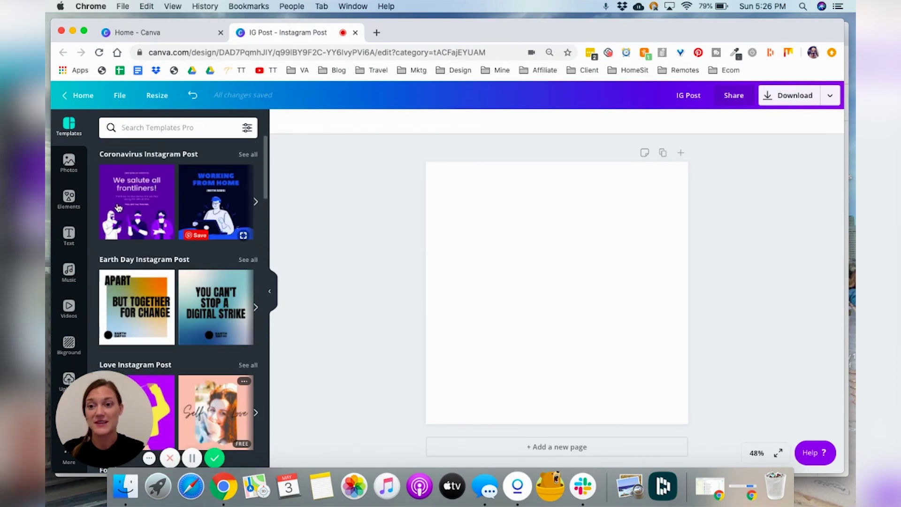
{"action": "scroll", "coordinate": [197, 258], "scroll_direction": "down", "scroll_amount": 3}
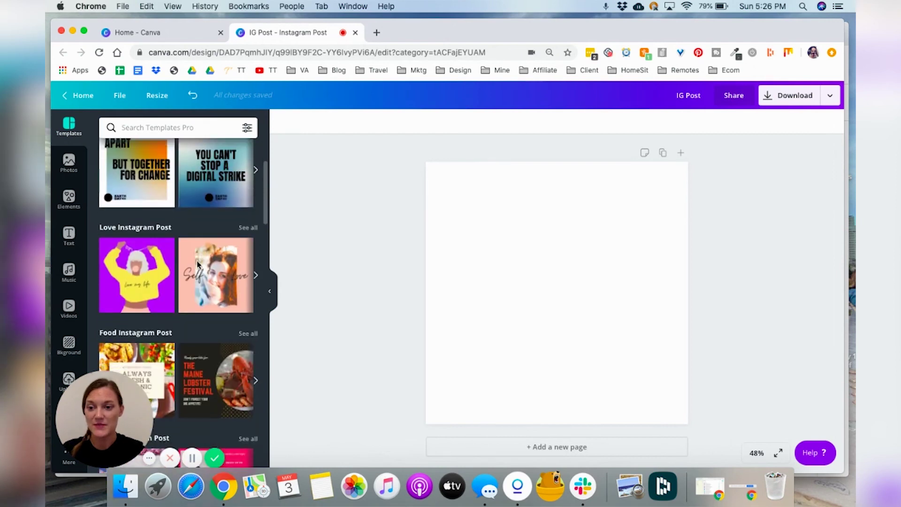
{"action": "scroll", "coordinate": [187, 281], "scroll_direction": "down", "scroll_amount": 3}
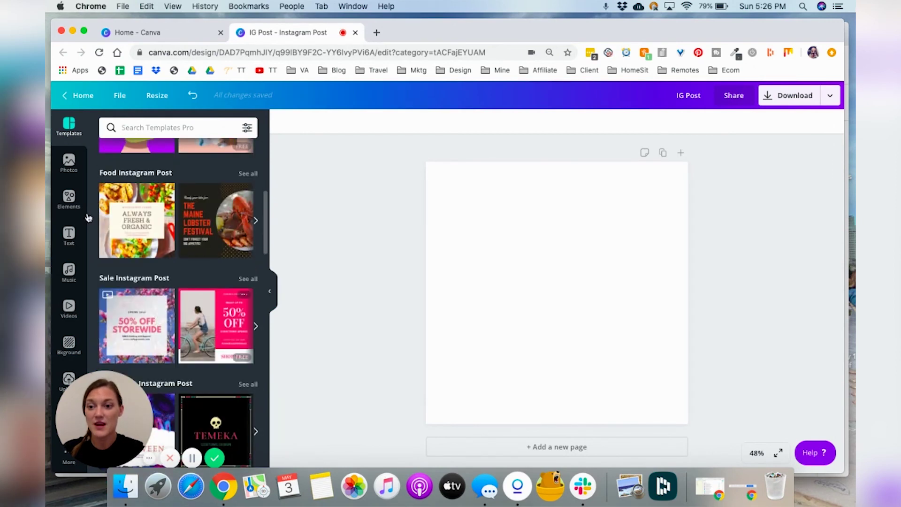
{"action": "scroll", "coordinate": [188, 283], "scroll_direction": "down", "scroll_amount": 3}
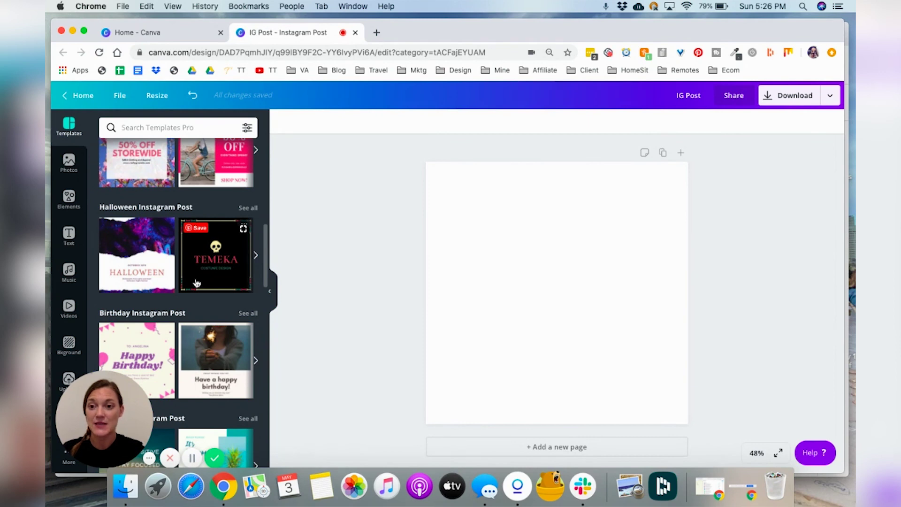
{"action": "scroll", "coordinate": [195, 284], "scroll_direction": "down", "scroll_amount": 3}
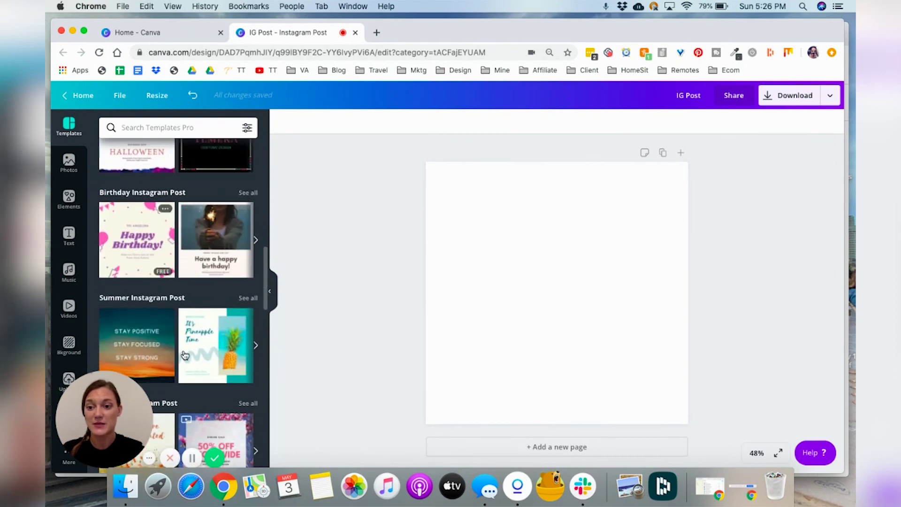
{"action": "scroll", "coordinate": [185, 347], "scroll_direction": "down", "scroll_amount": 5}
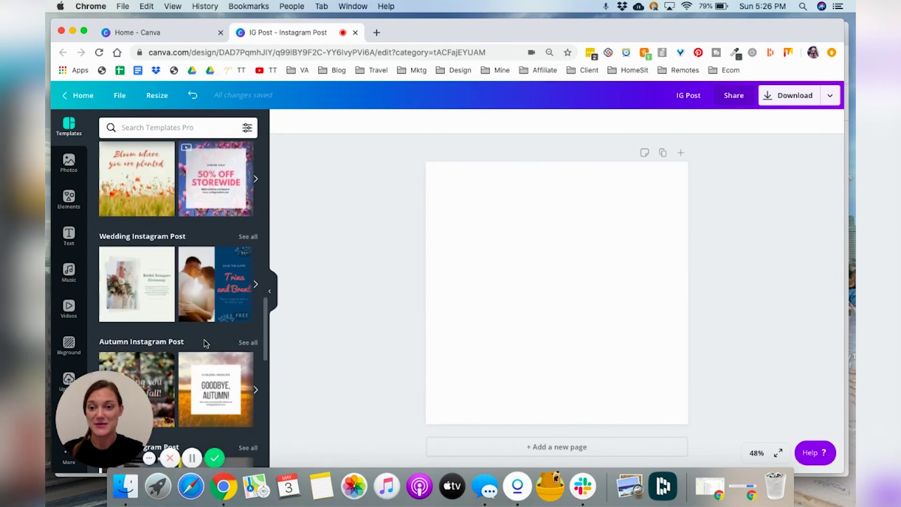
{"action": "scroll", "coordinate": [205, 343], "scroll_direction": "up", "scroll_amount": 5}
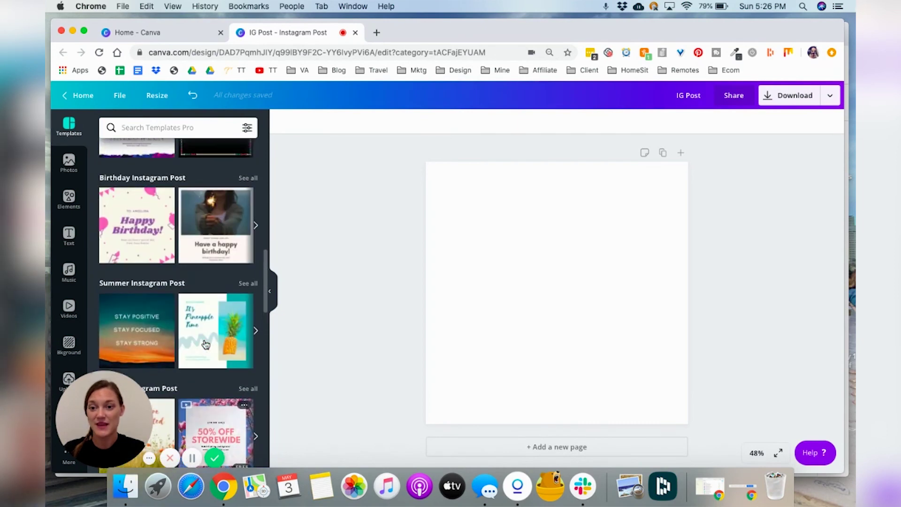
{"action": "mouse_move", "coordinate": [206, 342]}
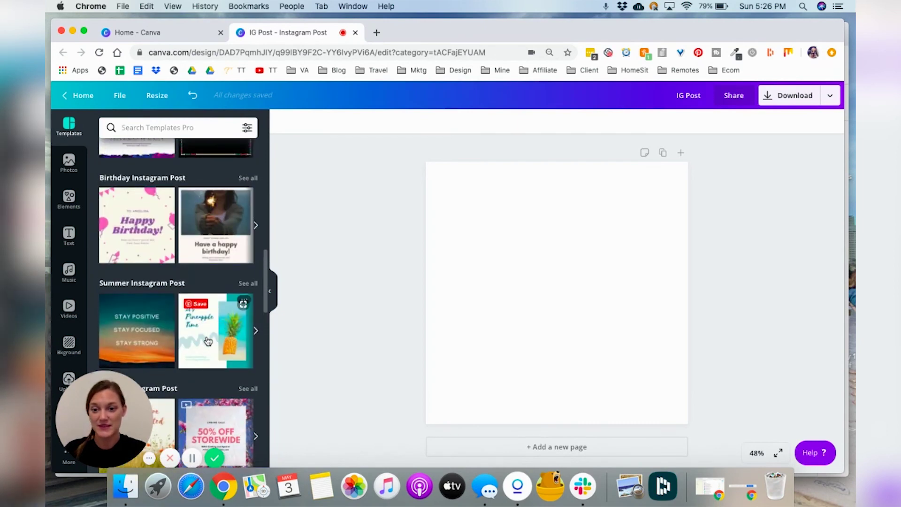
{"action": "left_click", "coordinate": [208, 342]}
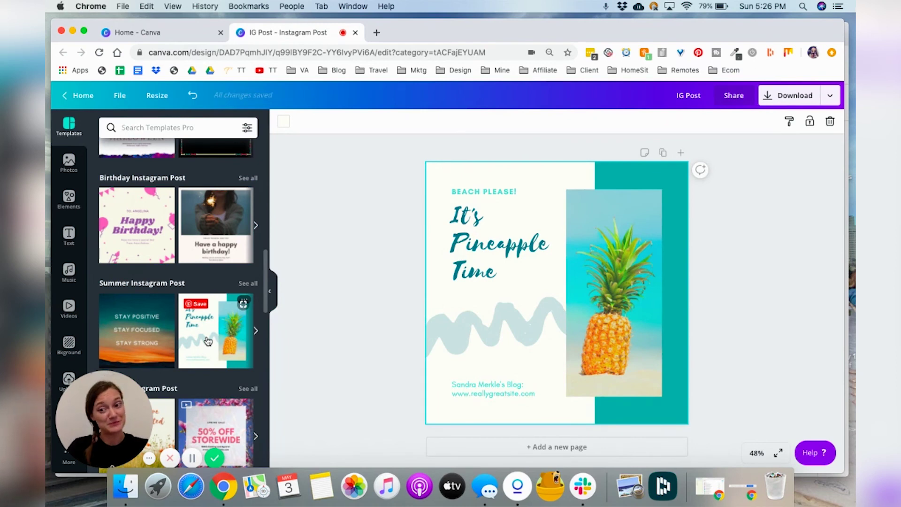
Shrink the pineapple photo from its corner and top to fit the lower teal bar
{"action": "left_click", "coordinate": [621, 262]}
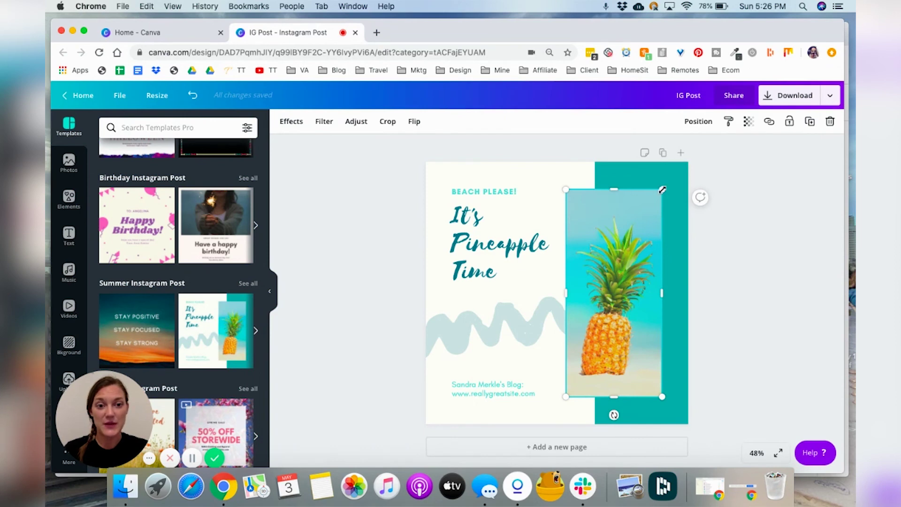
{"action": "left_click_drag", "start_coordinate": [662, 190], "coordinate": [656, 208]}
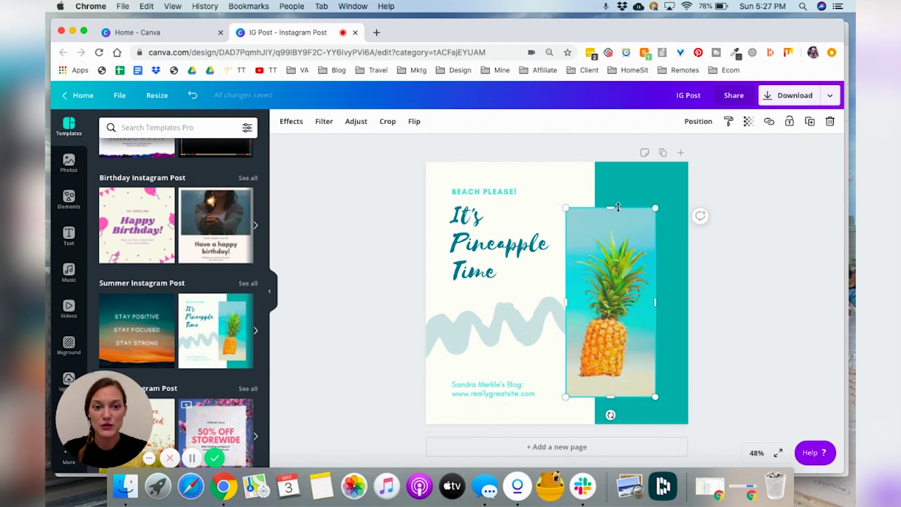
{"action": "left_click_drag", "start_coordinate": [611, 208], "coordinate": [611, 270]}
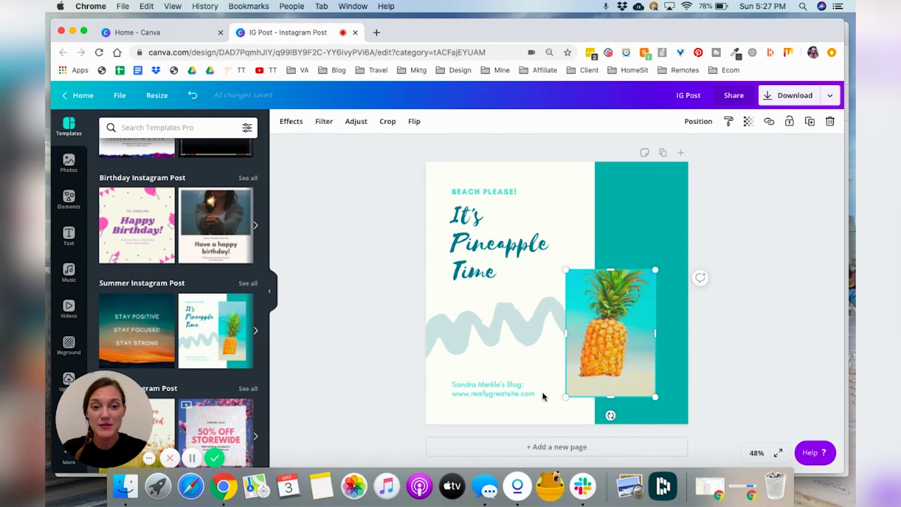
{"action": "left_click", "coordinate": [732, 342]}
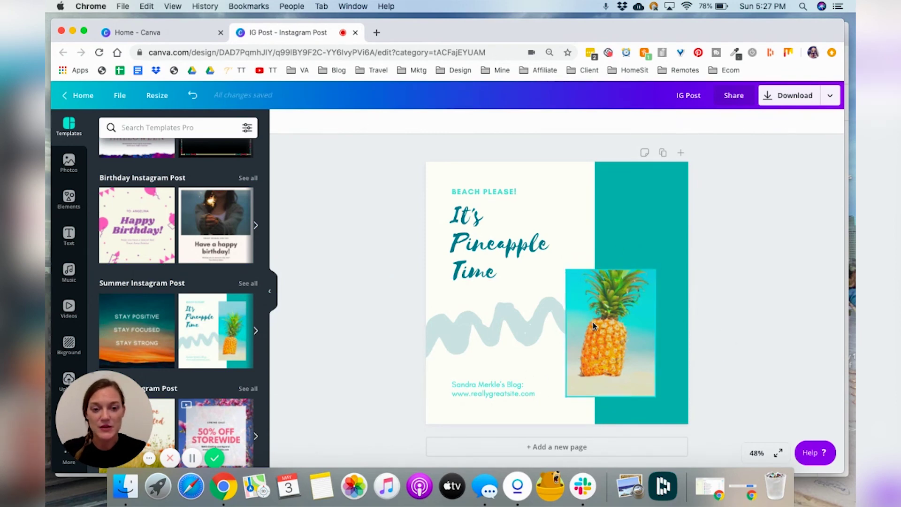
{"action": "double_click", "coordinate": [593, 322]}
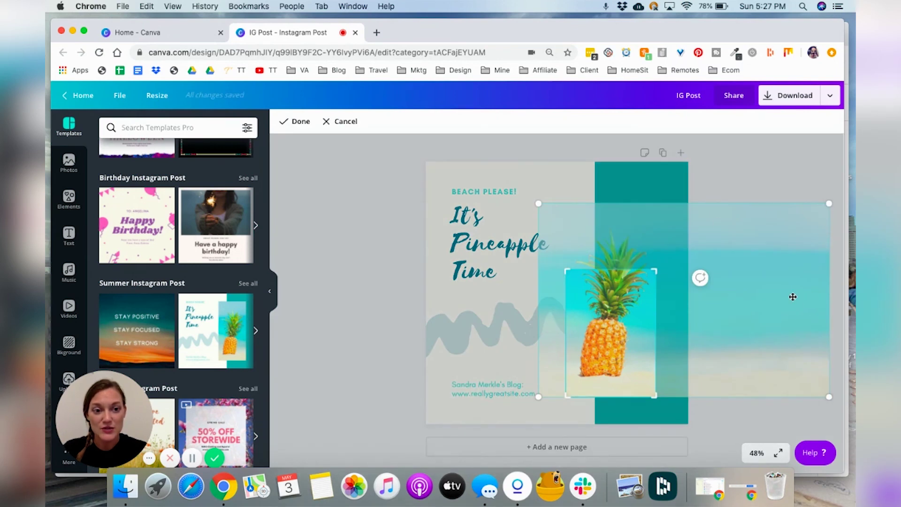
Reposition the pineapple inside its crop frame and confirm the crop
{"action": "left_click_drag", "start_coordinate": [622, 327], "coordinate": [621, 342]}
{"action": "left_click", "coordinate": [738, 196]}
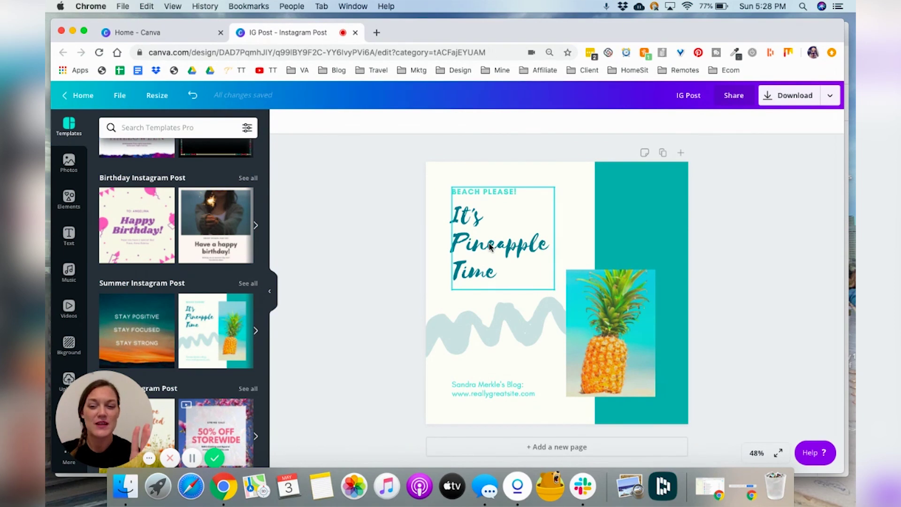
{"action": "left_click", "coordinate": [604, 325]}
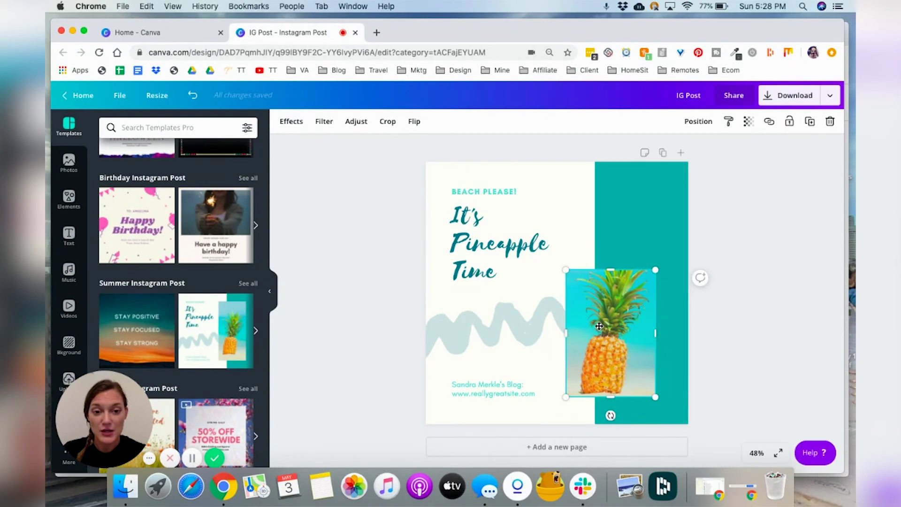
Nudge the pineapple photo left, then raise it level with the title's middle
{"action": "left_click_drag", "start_coordinate": [604, 325], "coordinate": [599, 326]}
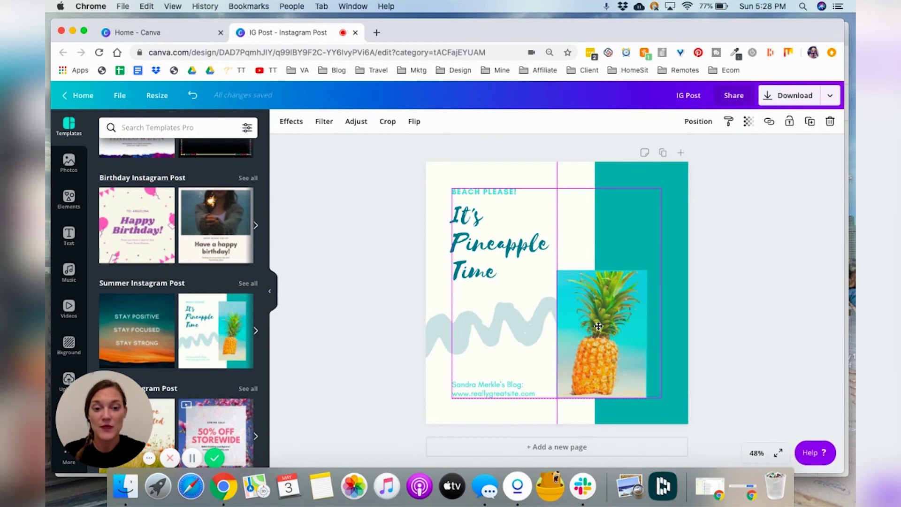
{"action": "left_click_drag", "start_coordinate": [598, 325], "coordinate": [597, 326]}
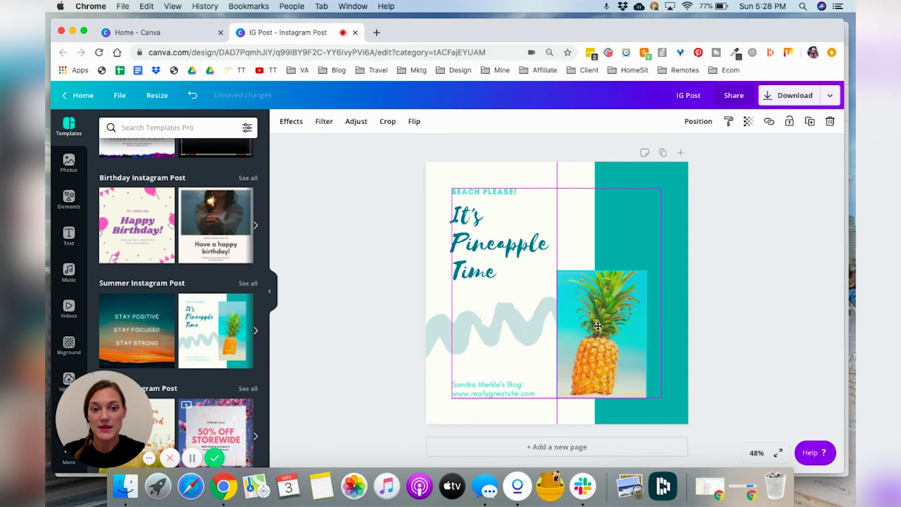
{"action": "mouse_move", "coordinate": [598, 326]}
{"action": "left_mouse_down"}
{"action": "mouse_move", "coordinate": [586, 326]}
{"action": "mouse_move", "coordinate": [595, 324]}
{"action": "left_mouse_up"}
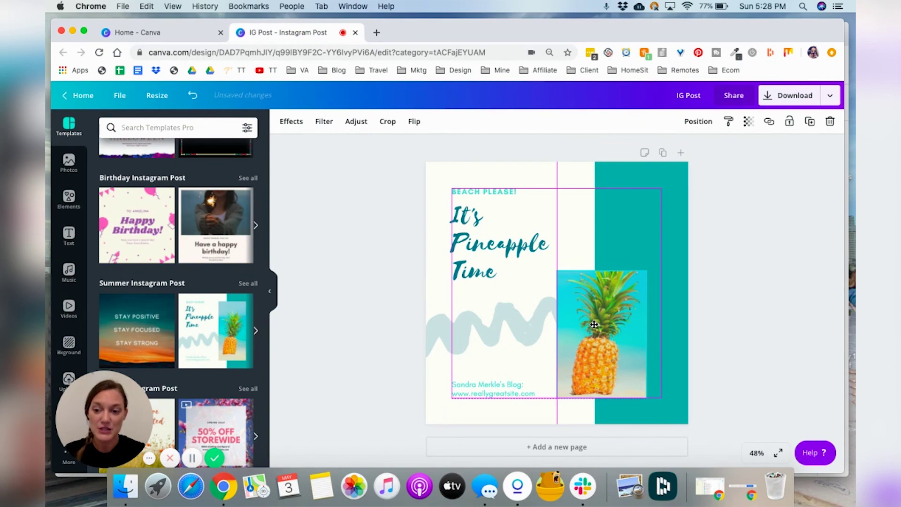
{"action": "left_click_drag", "start_coordinate": [594, 325], "coordinate": [590, 326]}
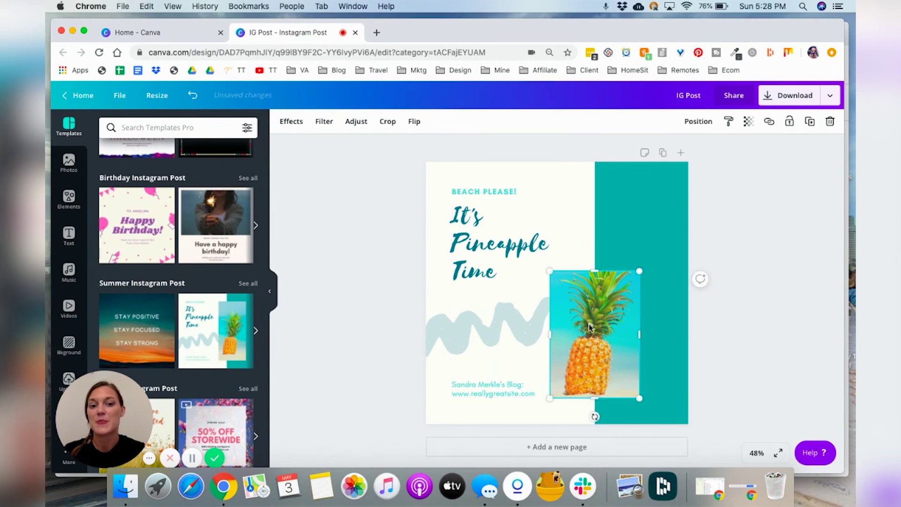
{"action": "left_click", "coordinate": [761, 324]}
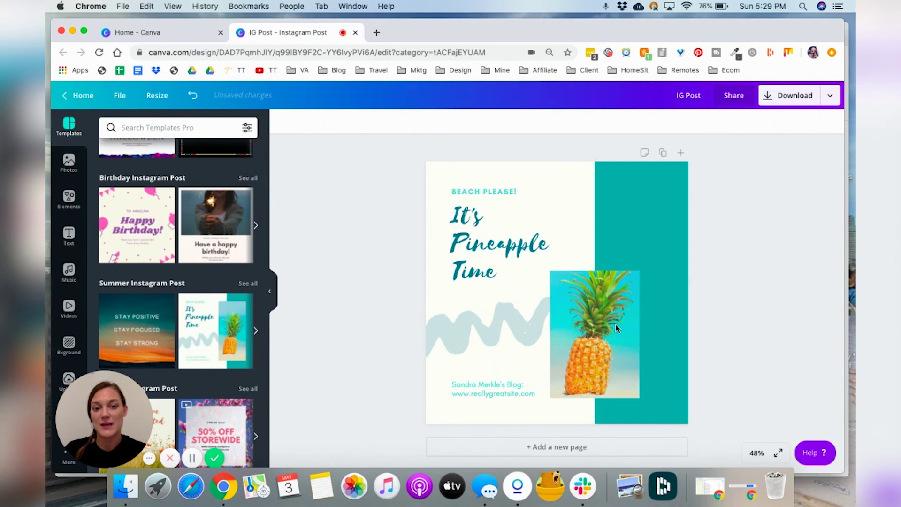
{"action": "left_click_drag", "start_coordinate": [610, 333], "coordinate": [611, 288]}
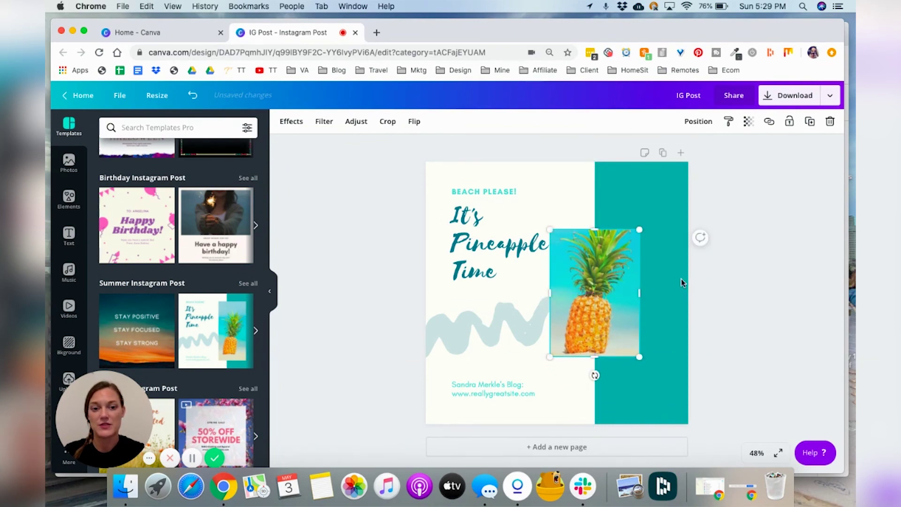
{"action": "left_click", "coordinate": [734, 306]}
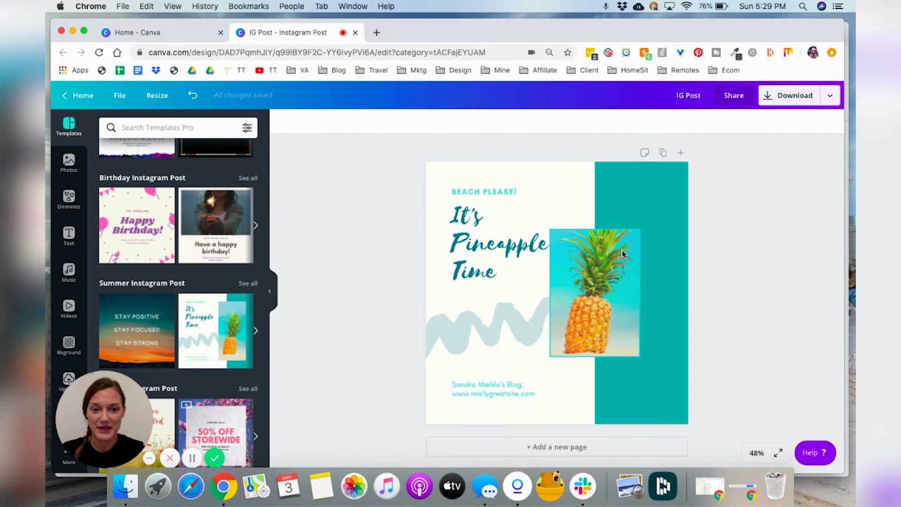
{"action": "left_click", "coordinate": [656, 194]}
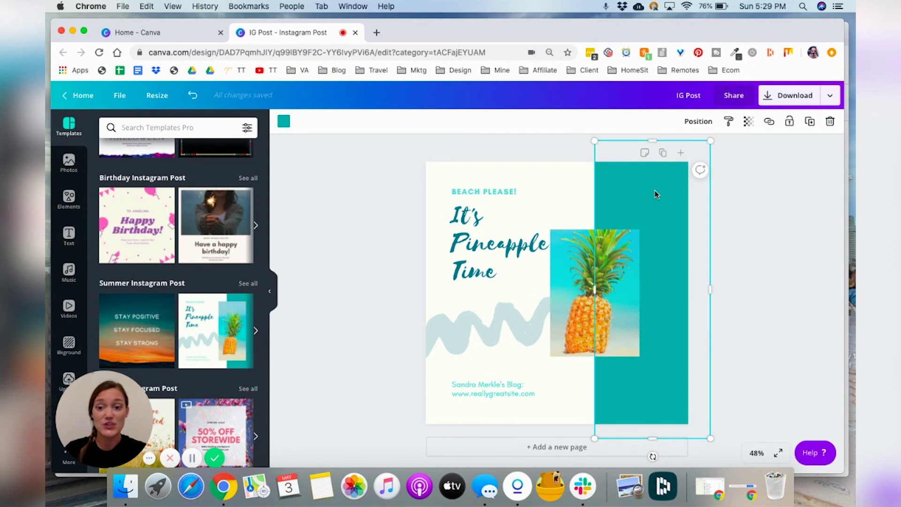
Recolour the right-hand side bar from teal to the orange brand colour
{"action": "left_click", "coordinate": [284, 122]}
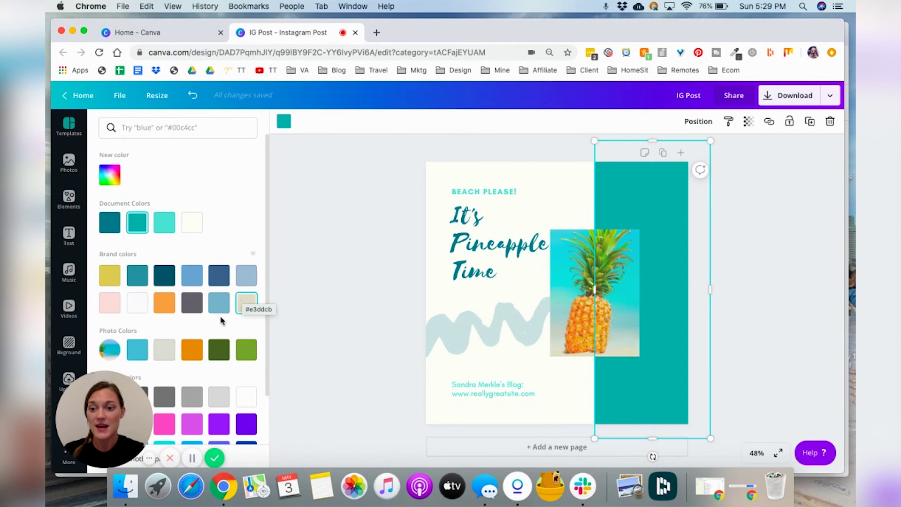
{"action": "scroll", "coordinate": [244, 308], "scroll_direction": "down", "scroll_amount": 2}
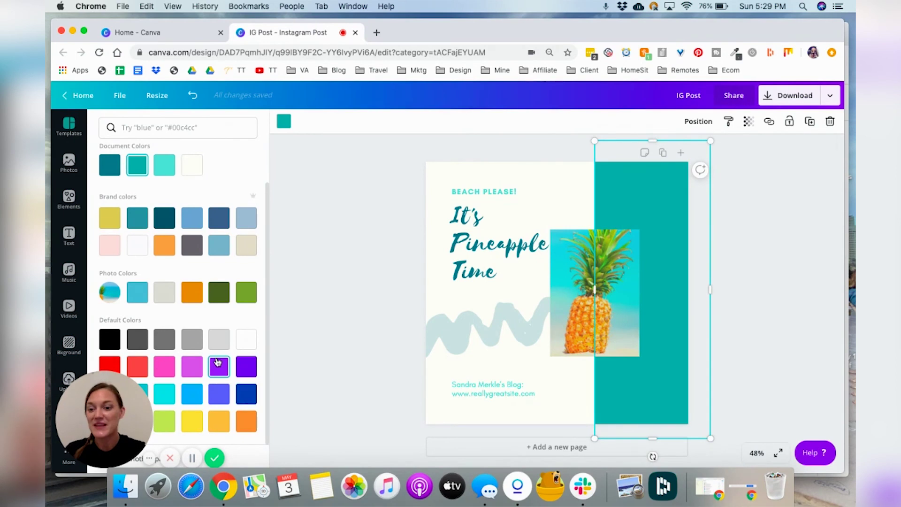
{"action": "scroll", "coordinate": [217, 362], "scroll_direction": "up", "scroll_amount": 2}
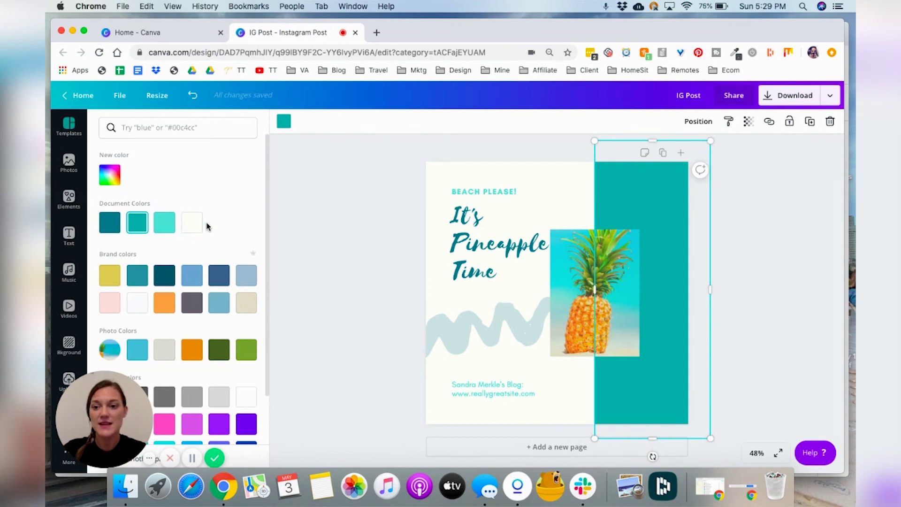
{"action": "left_click", "coordinate": [164, 303]}
{"action": "left_click", "coordinate": [759, 322]}
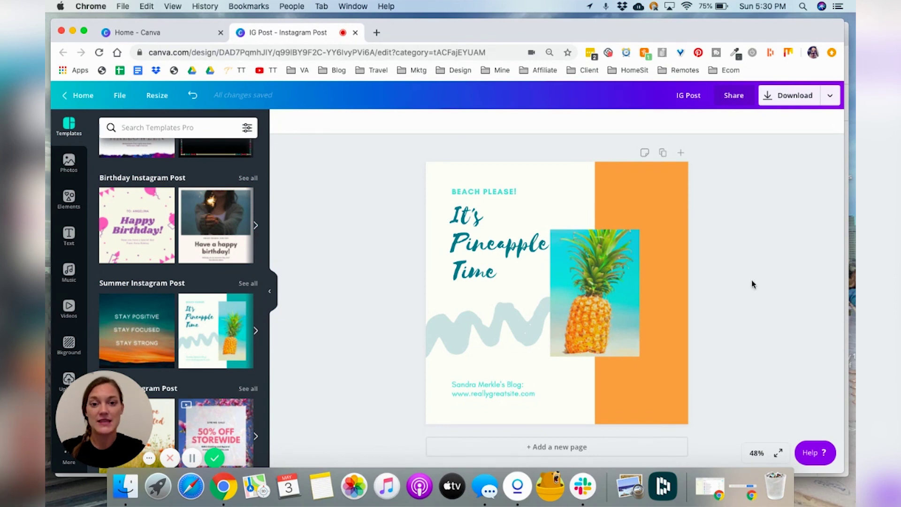
Change the 'It's Pineapple Time' heading font from Selima to the uploaded Playlist Script font
{"action": "left_click", "coordinate": [496, 256]}
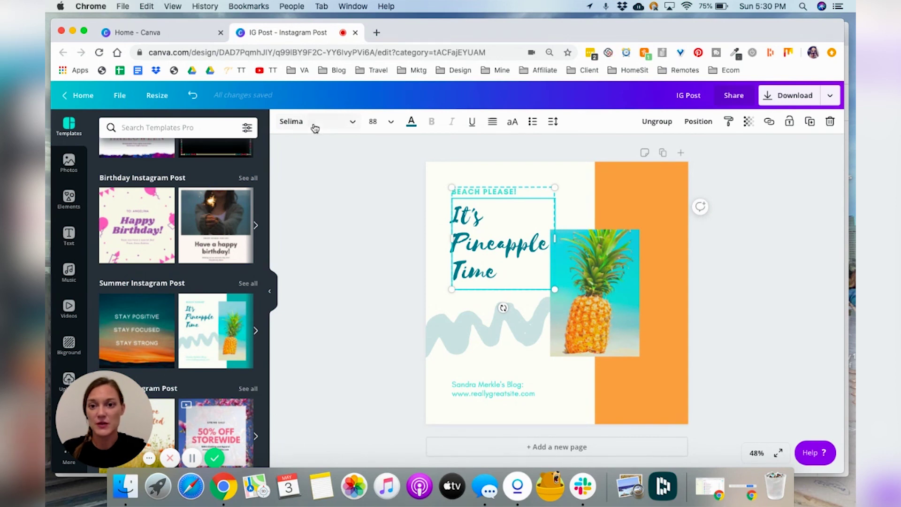
{"action": "left_click", "coordinate": [352, 125]}
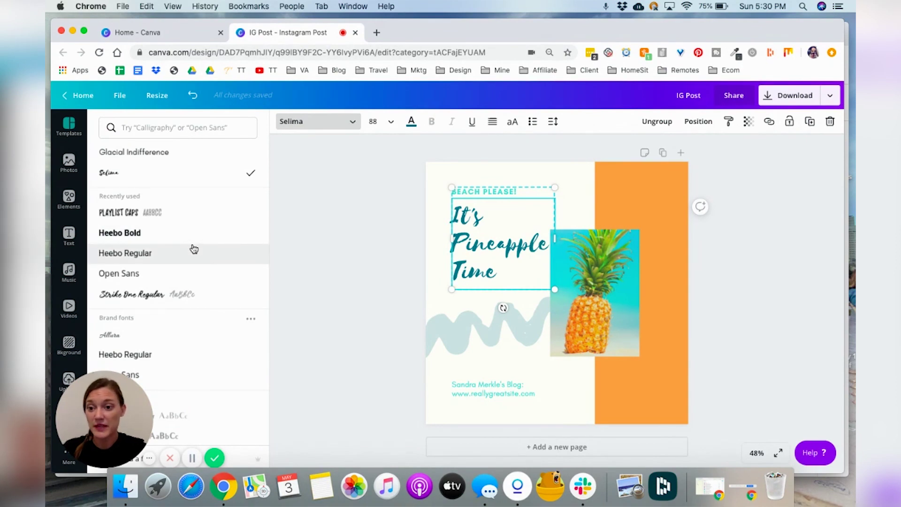
{"action": "scroll", "coordinate": [173, 287], "scroll_direction": "down", "scroll_amount": 2}
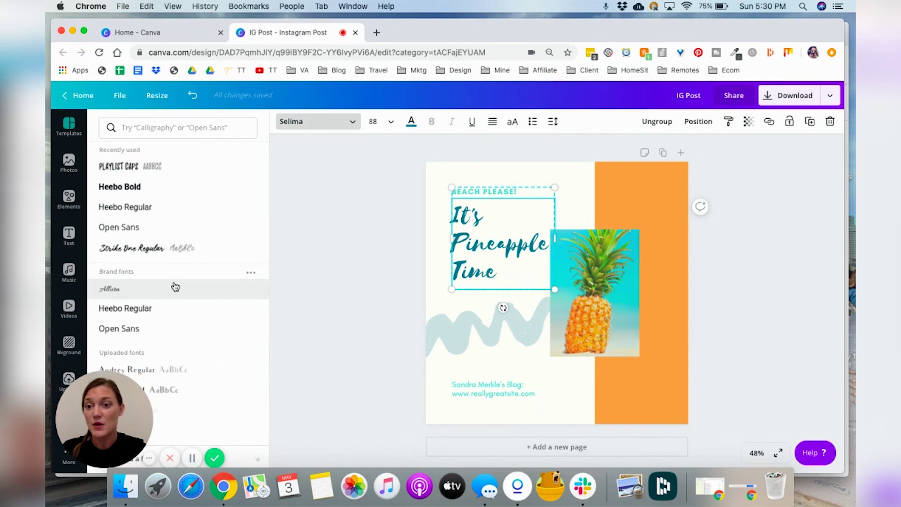
{"action": "scroll", "coordinate": [175, 286], "scroll_direction": "down", "scroll_amount": 5}
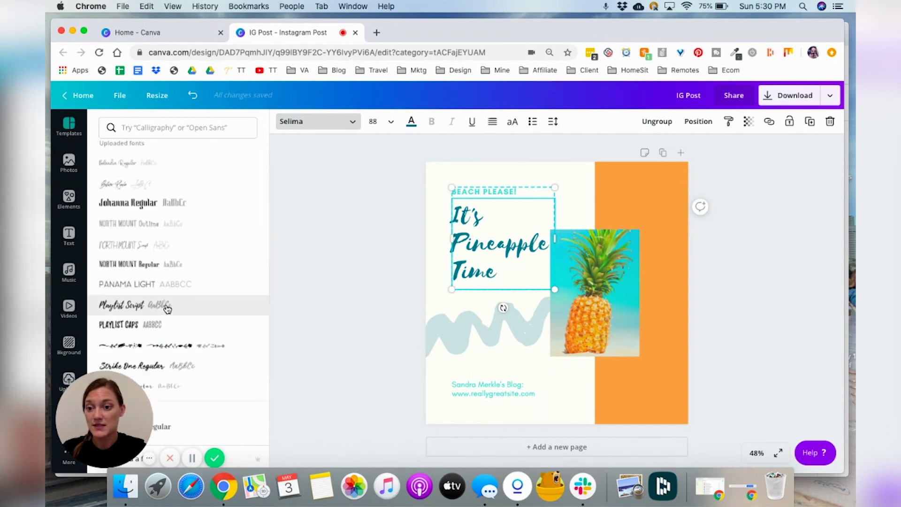
{"action": "left_click", "coordinate": [168, 307]}
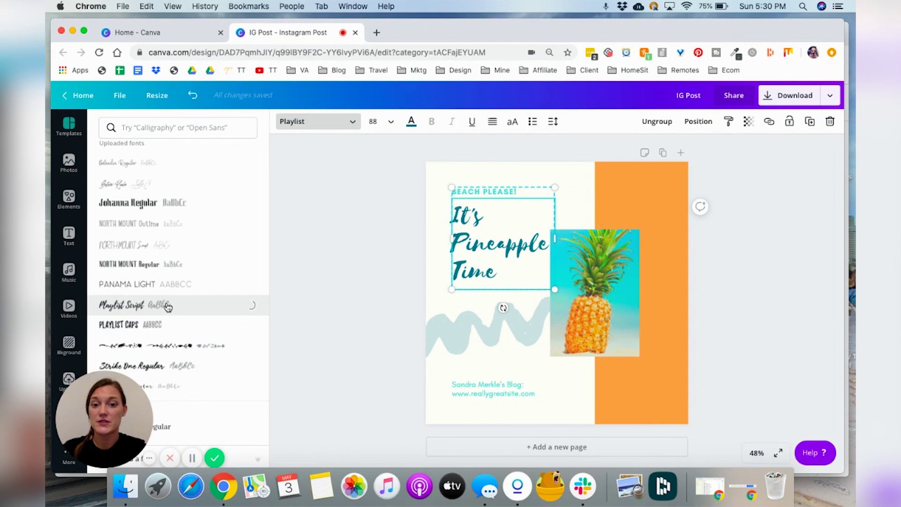
{"action": "left_click", "coordinate": [498, 196]}
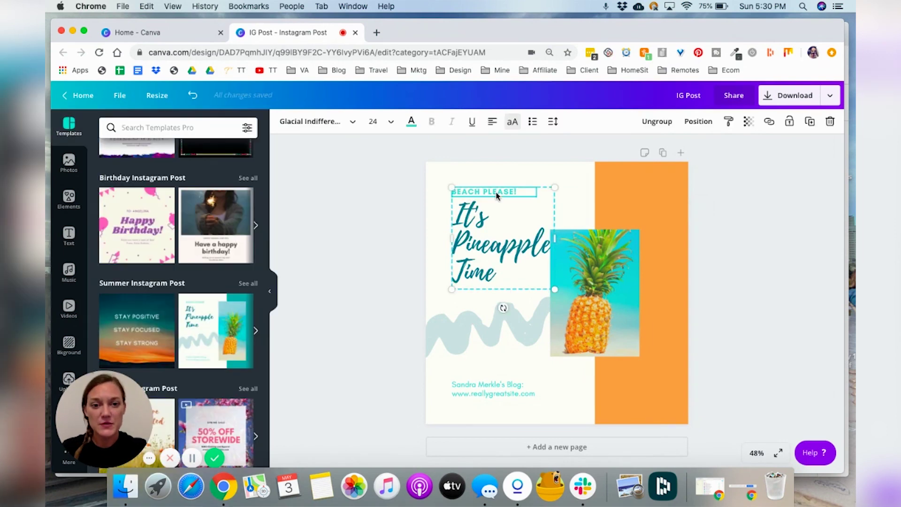
Recolour the whole 'BEACH PLEASE!' line a light blue
{"action": "double_click", "coordinate": [497, 192]}
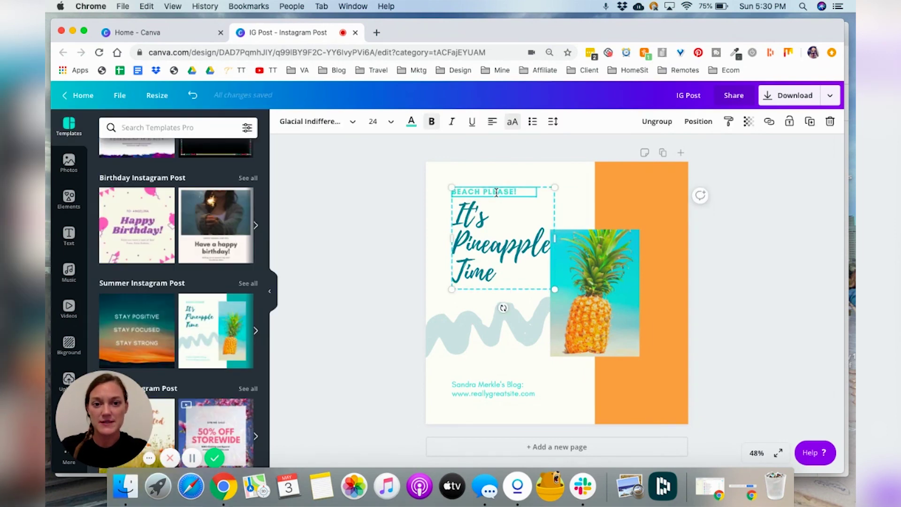
{"action": "triple_click", "coordinate": [497, 192]}
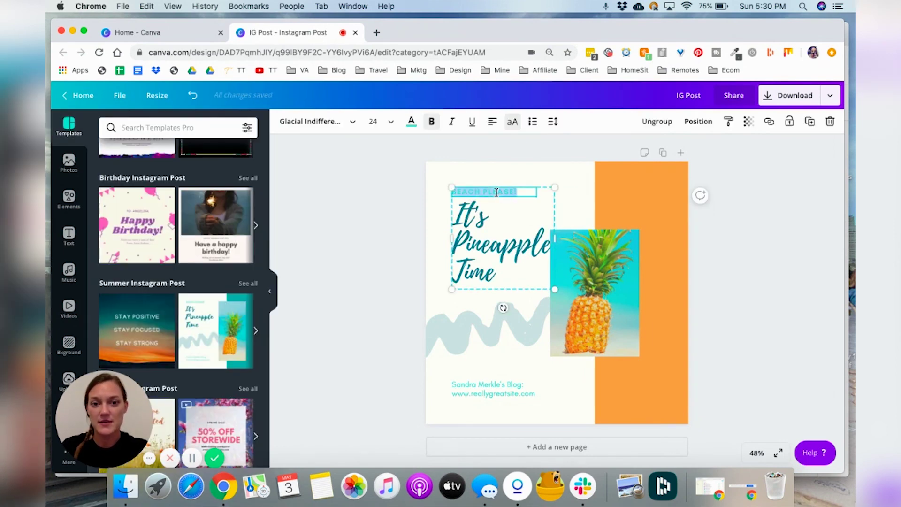
{"action": "left_click", "coordinate": [411, 123]}
{"action": "left_click", "coordinate": [219, 307]}
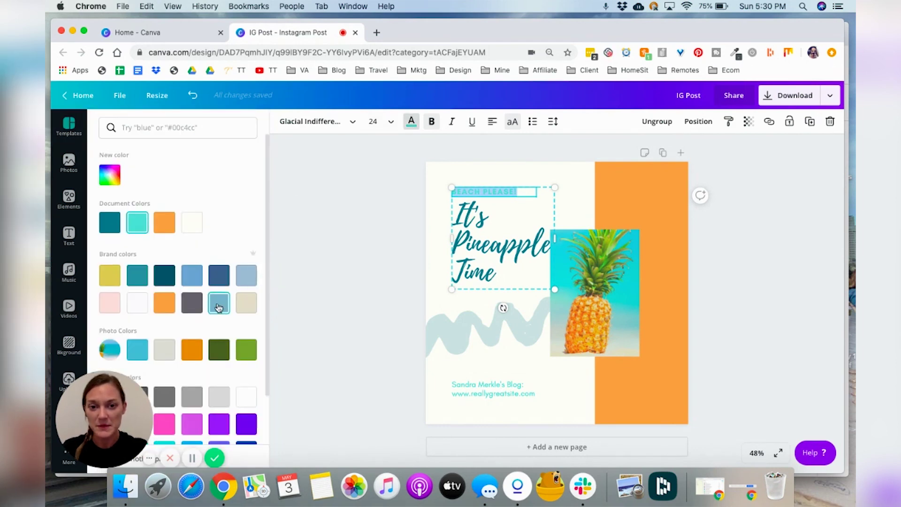
{"action": "left_click", "coordinate": [359, 278]}
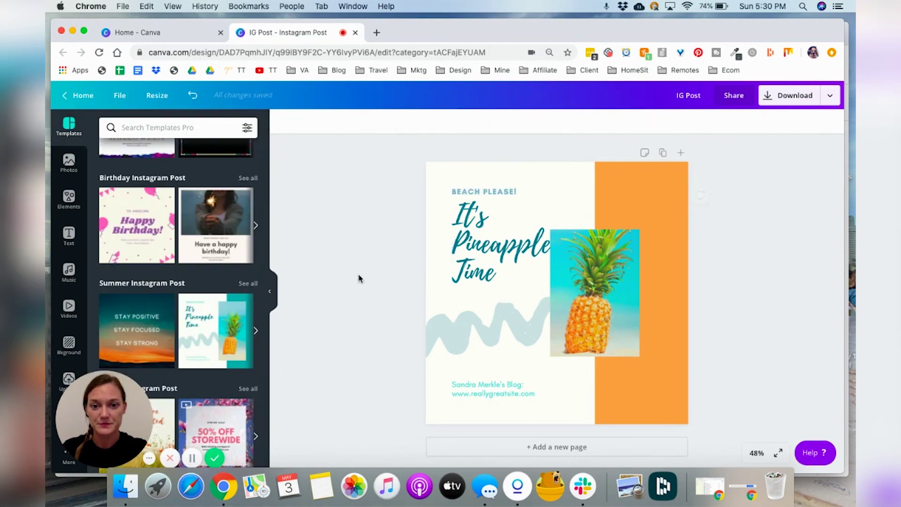
Make the 'It's Pineapple Time' heading text dark slate blue
{"action": "left_click", "coordinate": [499, 258]}
{"action": "double_click", "coordinate": [499, 259]}
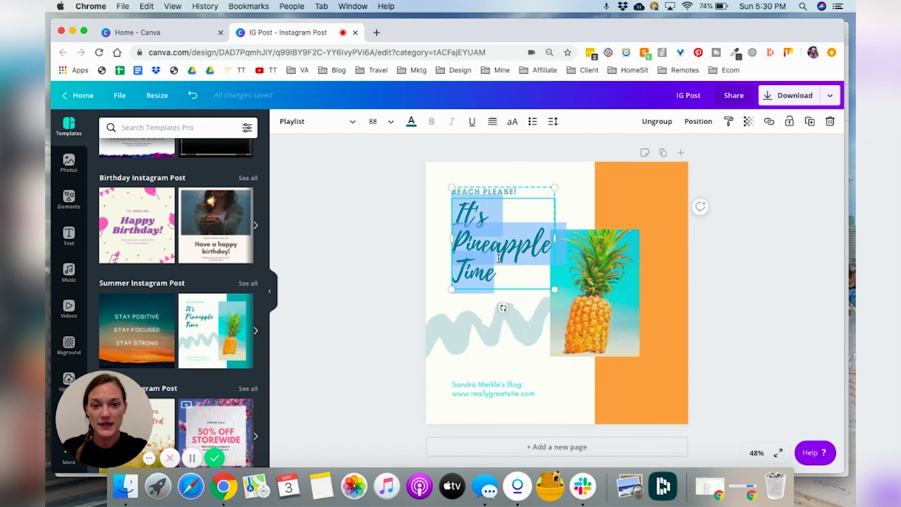
{"action": "left_click", "coordinate": [412, 123]}
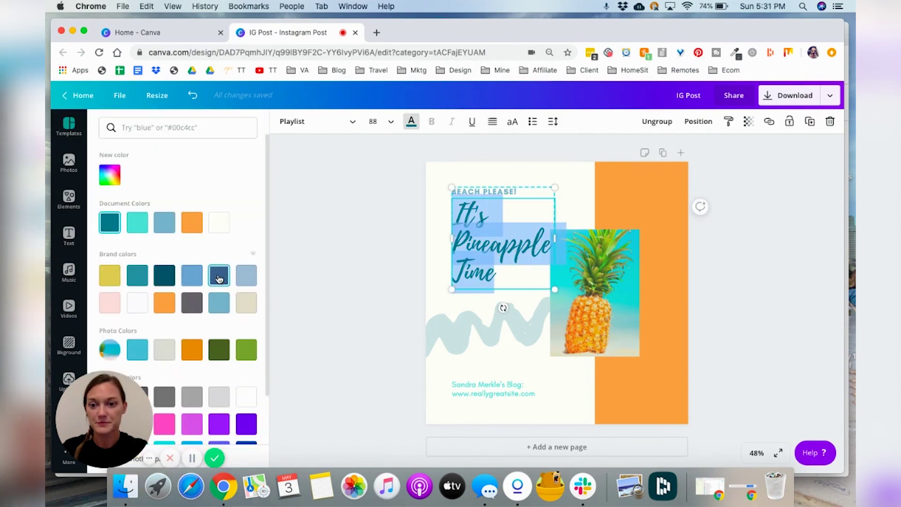
{"action": "left_click", "coordinate": [470, 191]}
Change the 'BEACH PLEASE!' line to orange to match the side bar
{"action": "double_click", "coordinate": [470, 191]}
{"action": "triple_click", "coordinate": [471, 191]}
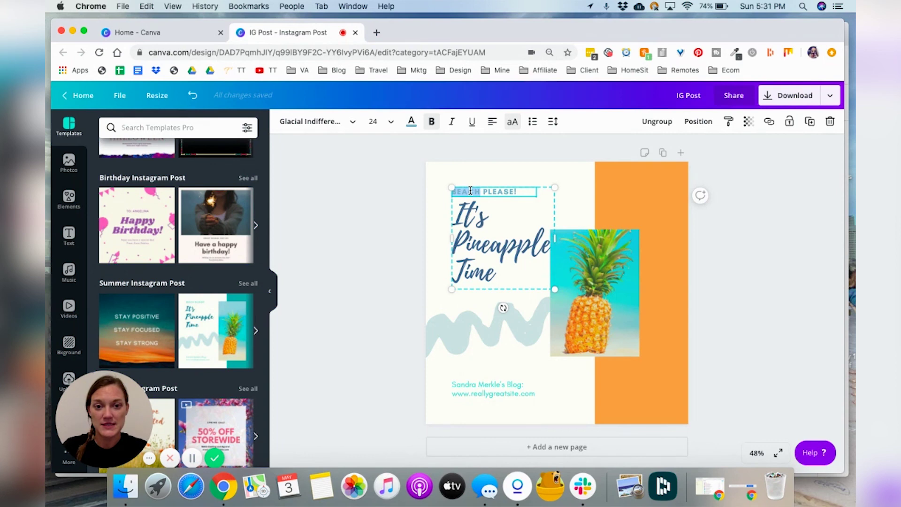
{"action": "left_click", "coordinate": [411, 122]}
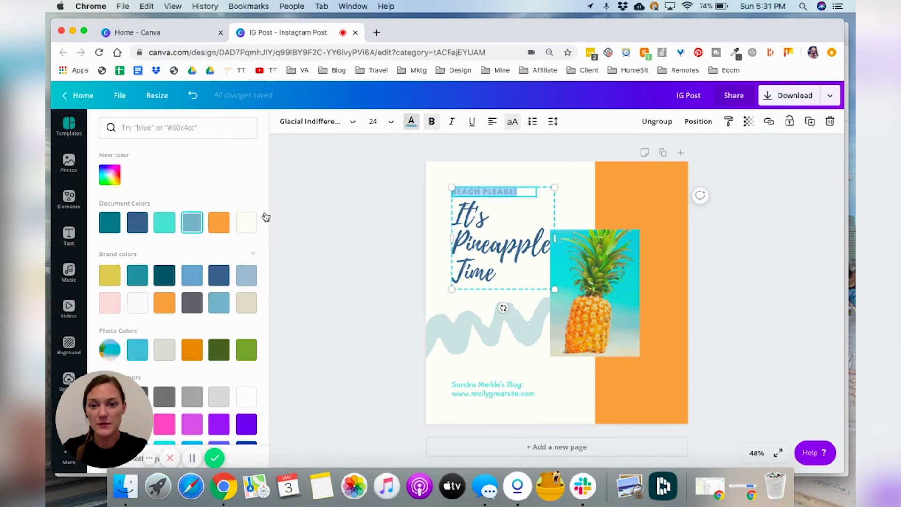
{"action": "left_click", "coordinate": [169, 311]}
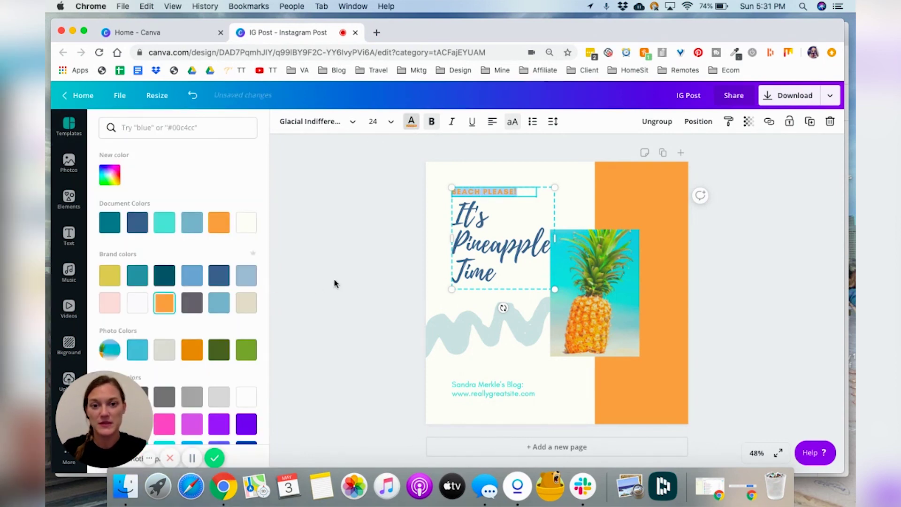
{"action": "left_click", "coordinate": [359, 281]}
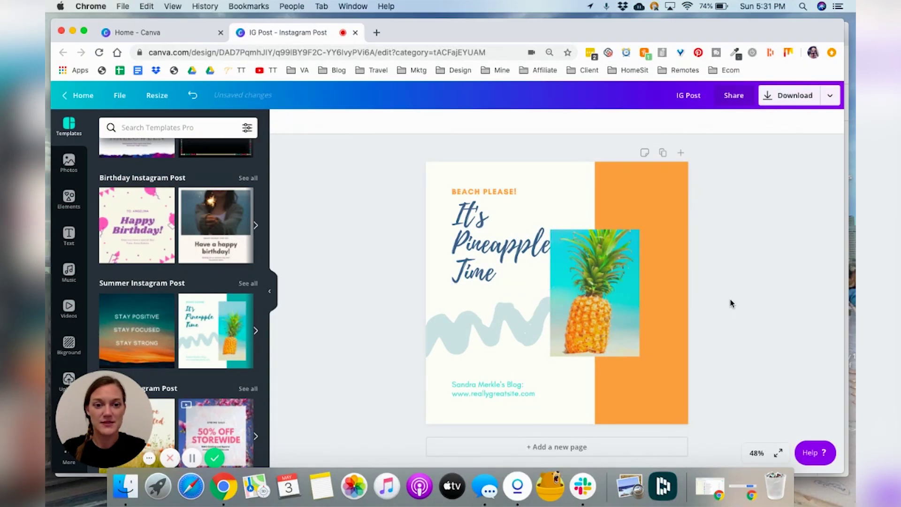
Nudge the title text group slightly to the left
{"action": "left_click", "coordinate": [496, 249]}
{"action": "left_click_drag", "start_coordinate": [495, 249], "coordinate": [484, 249]}
{"action": "left_click", "coordinate": [759, 292]}
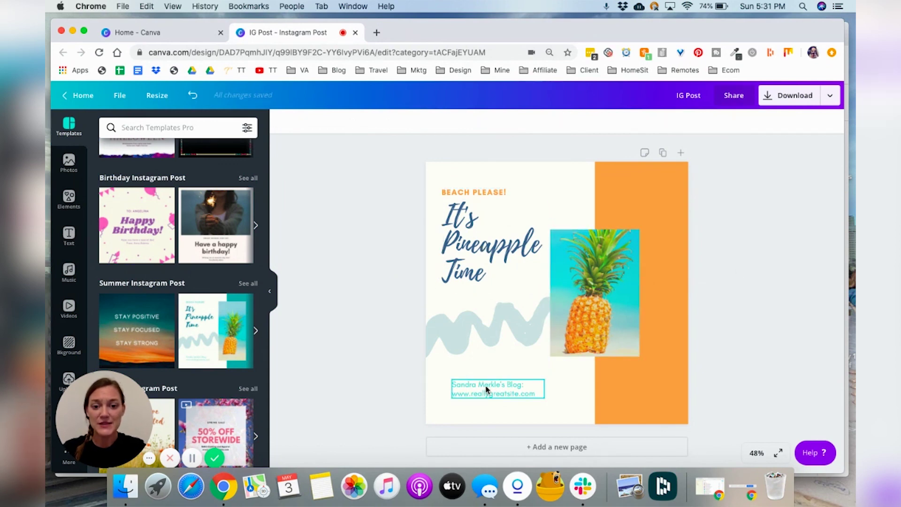
Delete the blog line and retype the web address with the creator's site name
{"action": "left_click", "coordinate": [512, 393]}
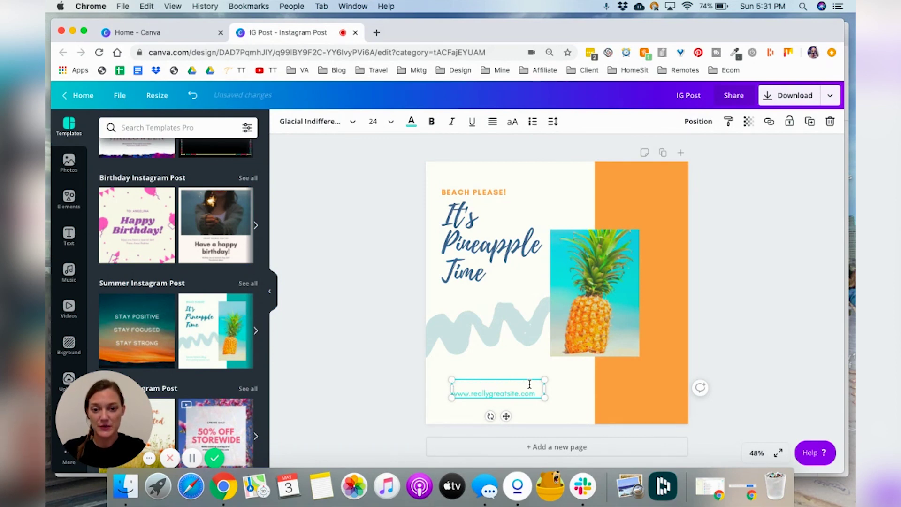
{"action": "key", "text": "Delete"}
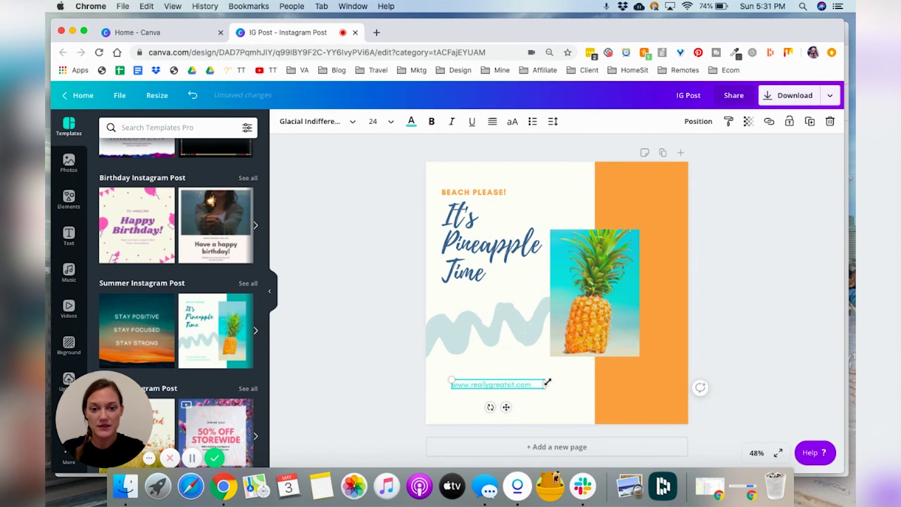
{"action": "key", "text": "BackSpace"}
{"action": "key", "text": "BackSpace"}
{"action": "key", "text": "BackSpace"}
{"action": "key", "text": "BackSpace"}
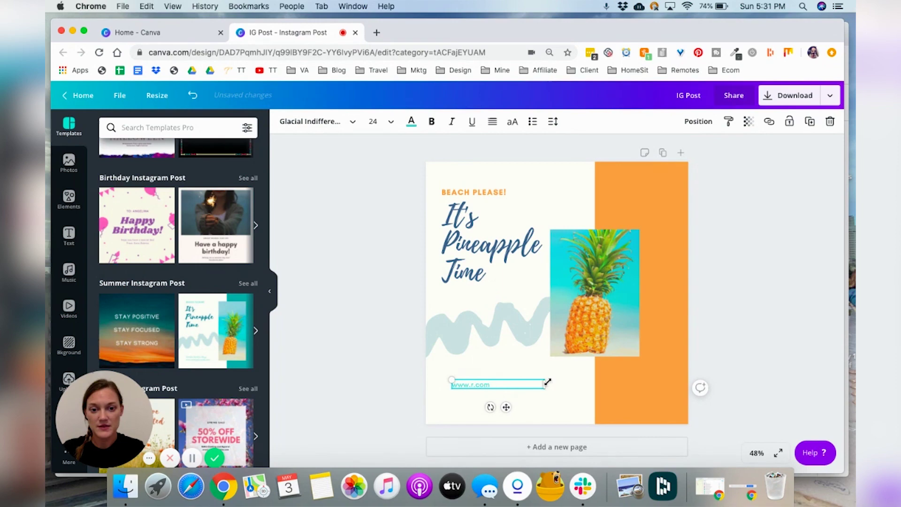
{"action": "type", "text": "e"}
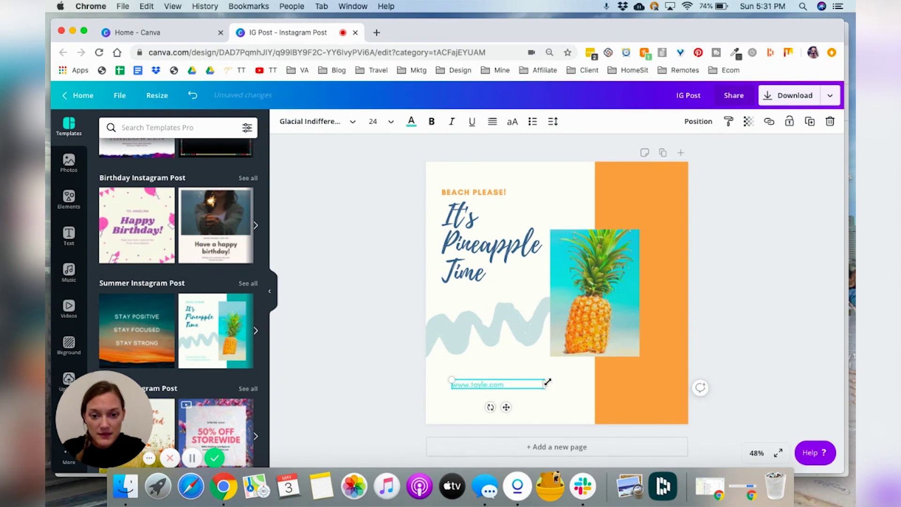
{"action": "type", "text": "avelingtayler"}
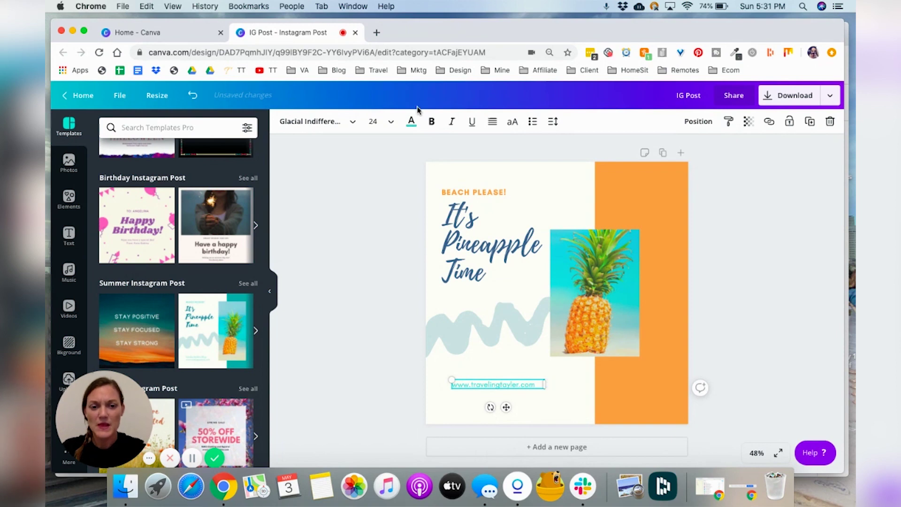
Make the web address orange and move it slightly lower toward the bottom edge
{"action": "left_click", "coordinate": [412, 121]}
{"action": "left_click", "coordinate": [175, 303]}
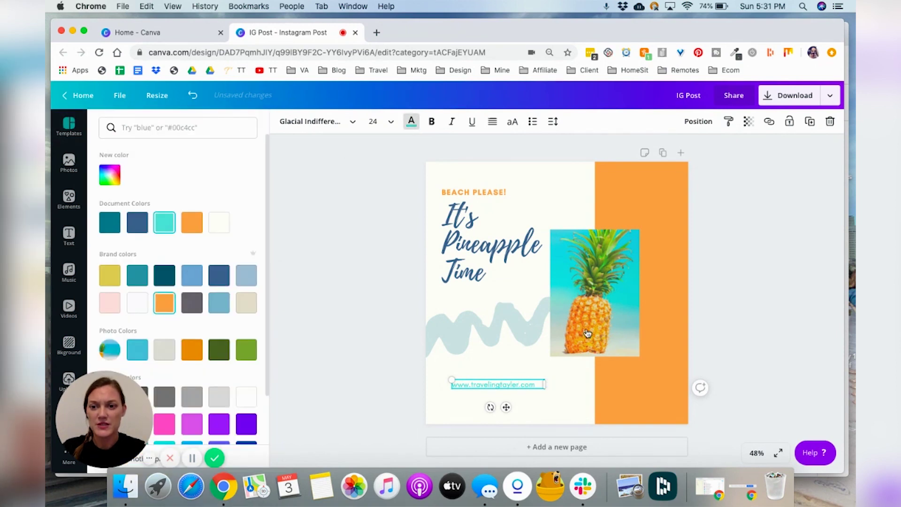
{"action": "left_click", "coordinate": [784, 318]}
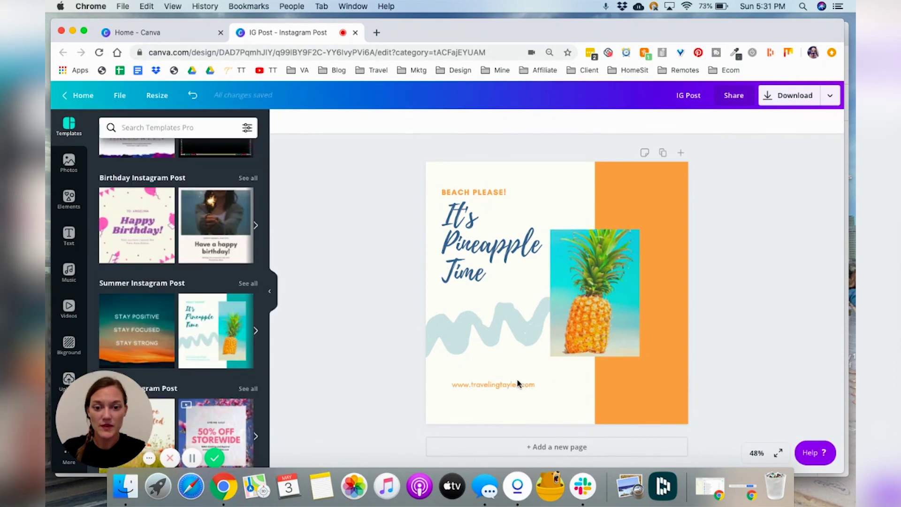
{"action": "left_click_drag", "start_coordinate": [517, 381], "coordinate": [518, 400]}
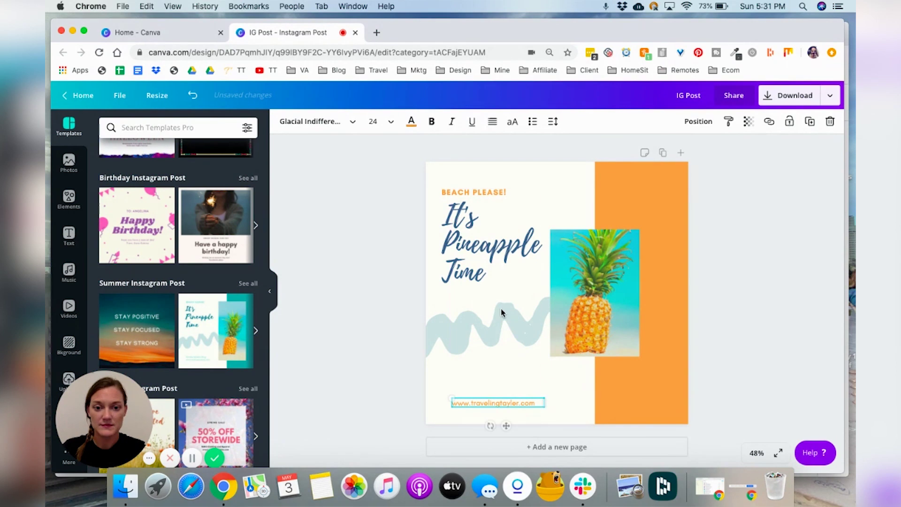
{"action": "left_click", "coordinate": [490, 320]}
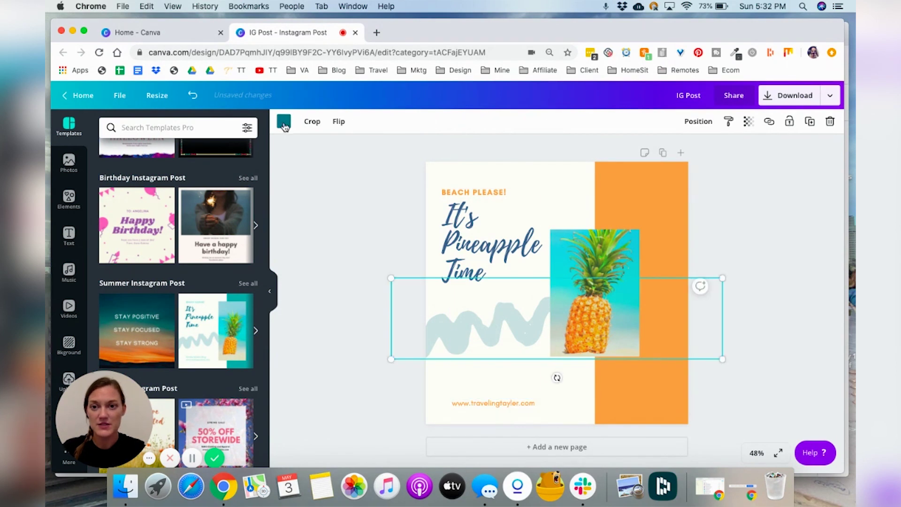
Recolour the squiggle a lighter blue and set its transparency to 58
{"action": "left_click", "coordinate": [284, 122]}
{"action": "left_click", "coordinate": [219, 305]}
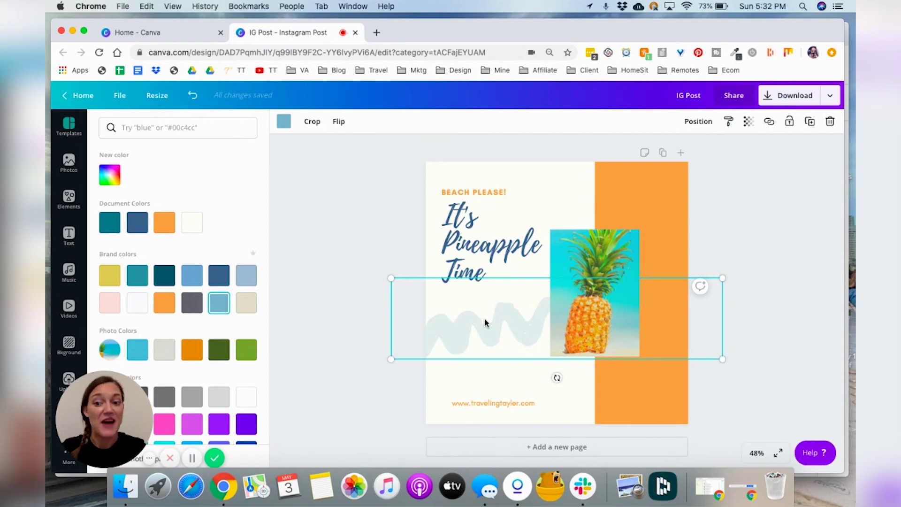
{"action": "left_click", "coordinate": [749, 124]}
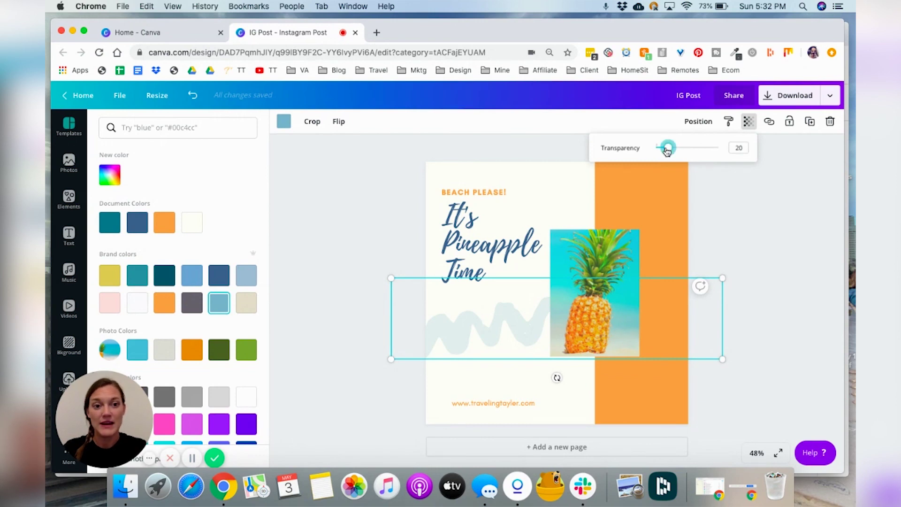
{"action": "left_click_drag", "start_coordinate": [667, 149], "coordinate": [694, 149]}
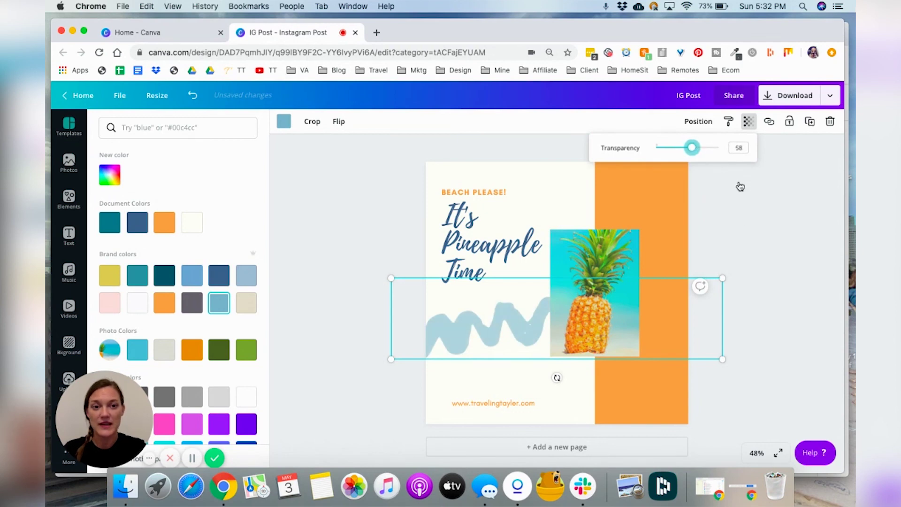
{"action": "left_click", "coordinate": [739, 226]}
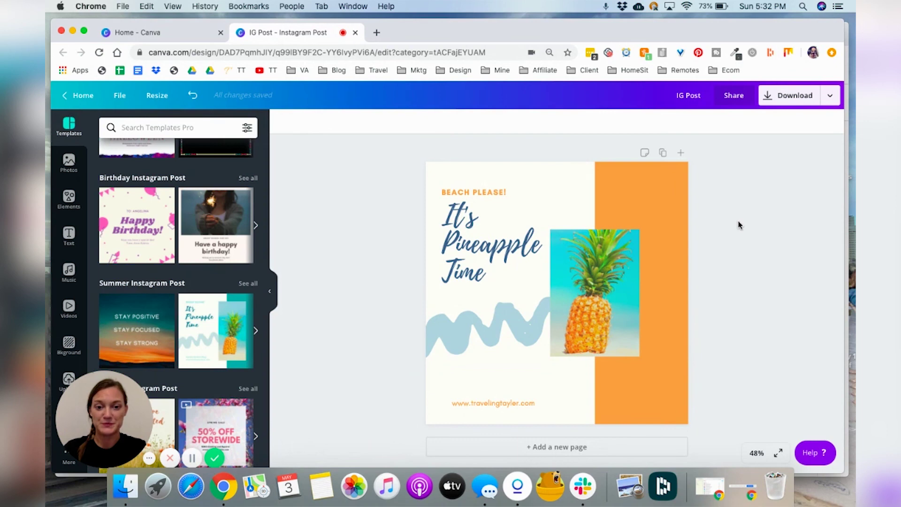
{"action": "left_click", "coordinate": [503, 401]}
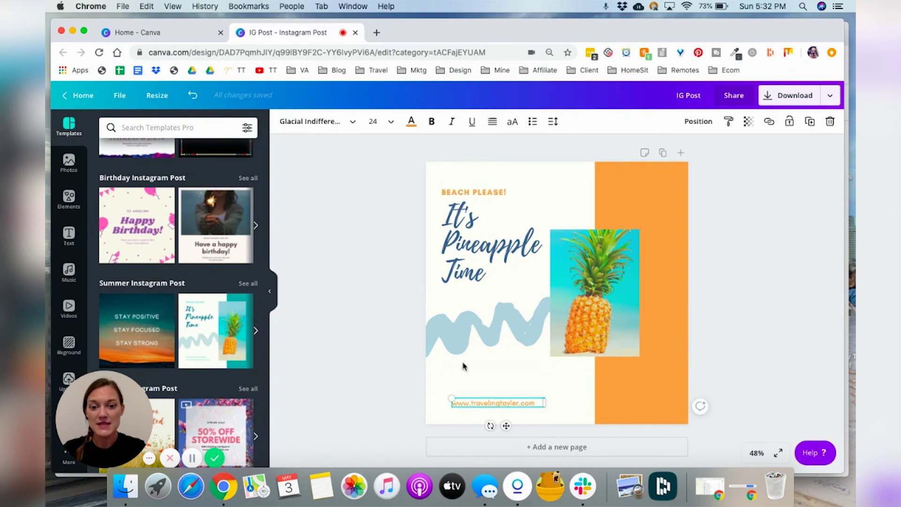
Set the website text to size 32 on one line, left-aligned with the headline
{"action": "left_click", "coordinate": [392, 122]}
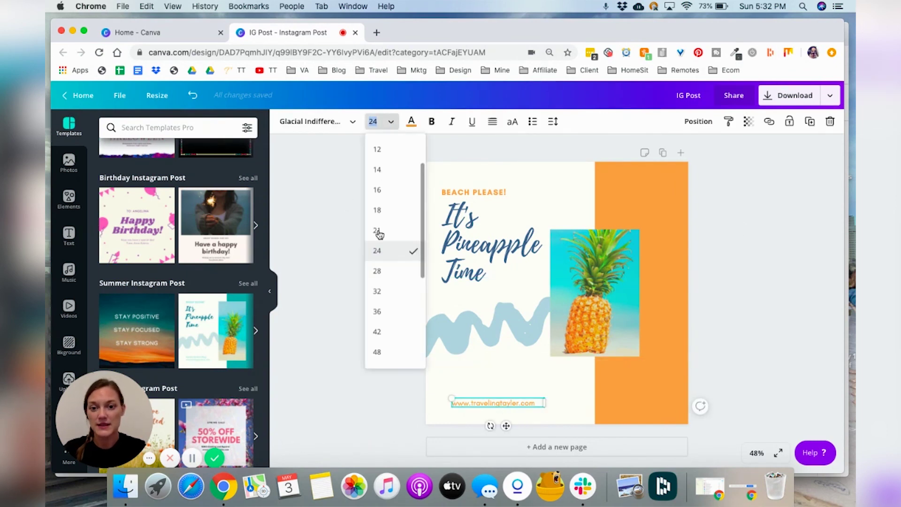
{"action": "left_click", "coordinate": [381, 291]}
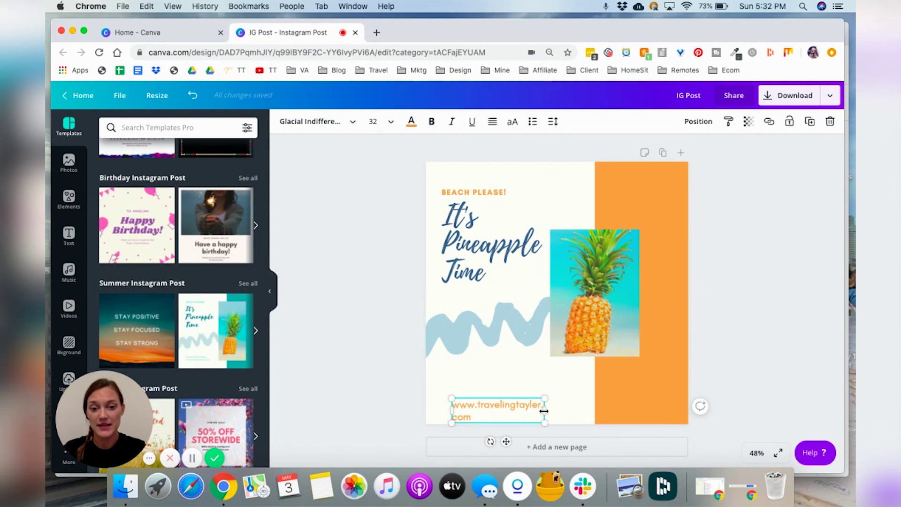
{"action": "left_click_drag", "start_coordinate": [545, 411], "coordinate": [601, 413]}
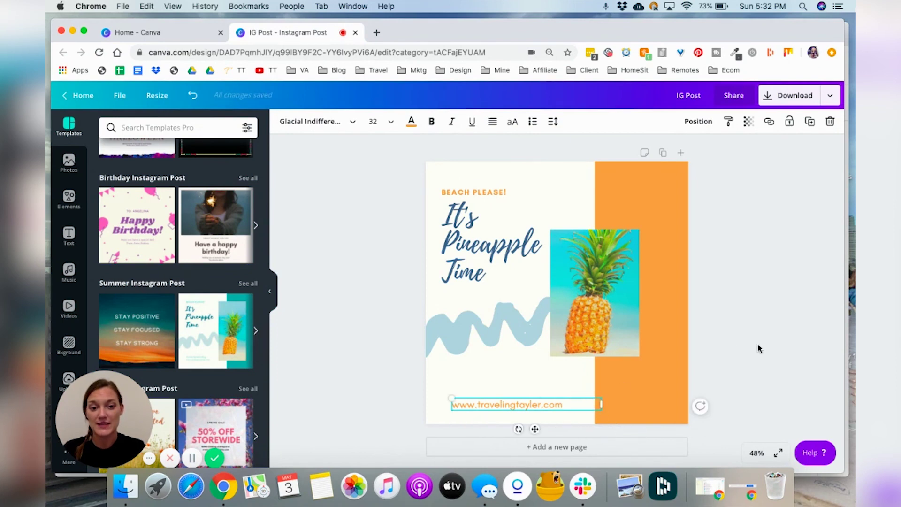
{"action": "left_click", "coordinate": [549, 411]}
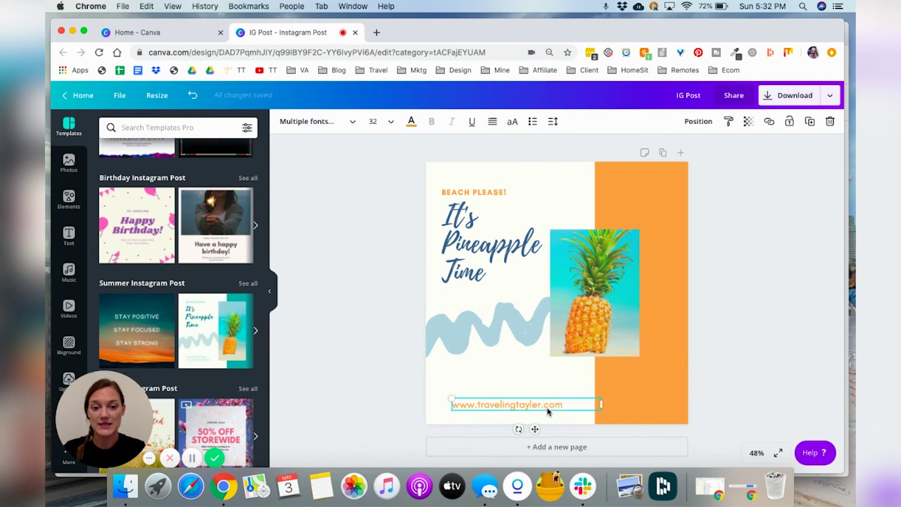
{"action": "left_click_drag", "start_coordinate": [548, 411], "coordinate": [541, 414]}
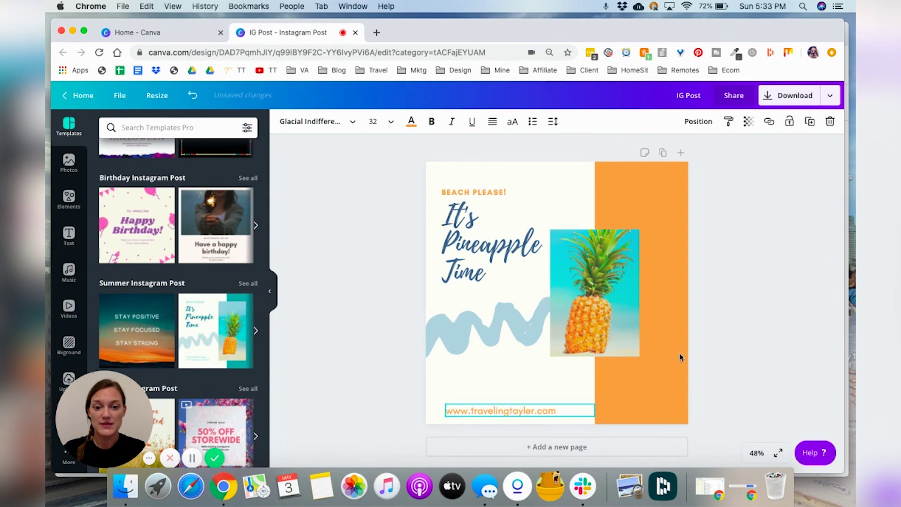
{"action": "left_click", "coordinate": [779, 329]}
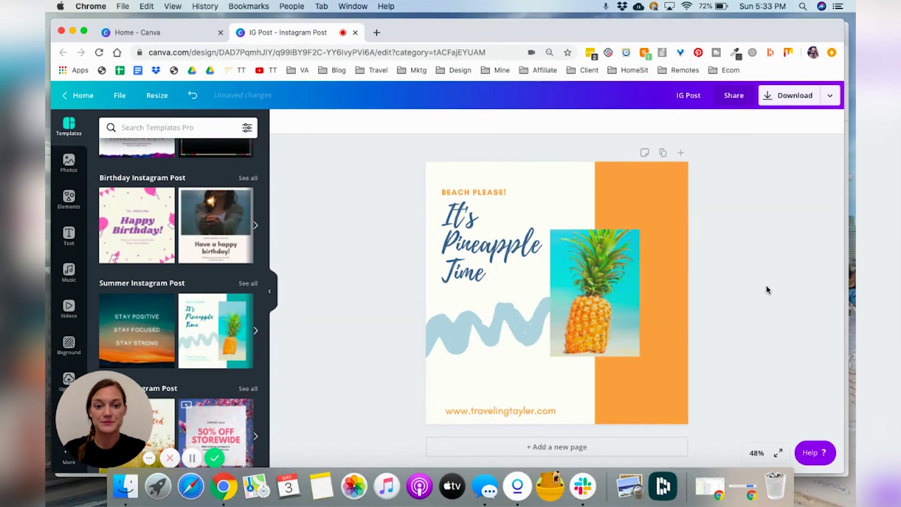
{"action": "left_click_drag", "start_coordinate": [604, 301], "coordinate": [605, 328]}
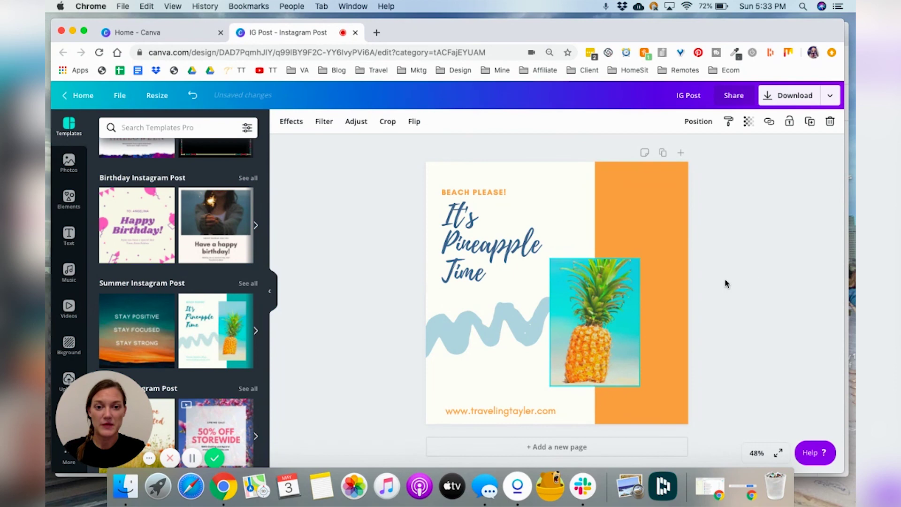
Reselect the pineapple photo and bring up the stock Photos library to replace it
{"action": "left_click", "coordinate": [700, 266]}
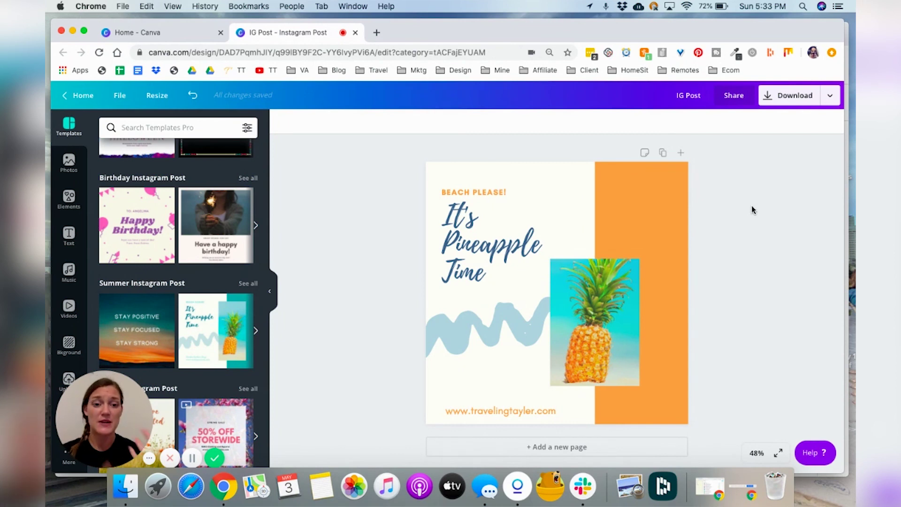
{"action": "left_click", "coordinate": [587, 312]}
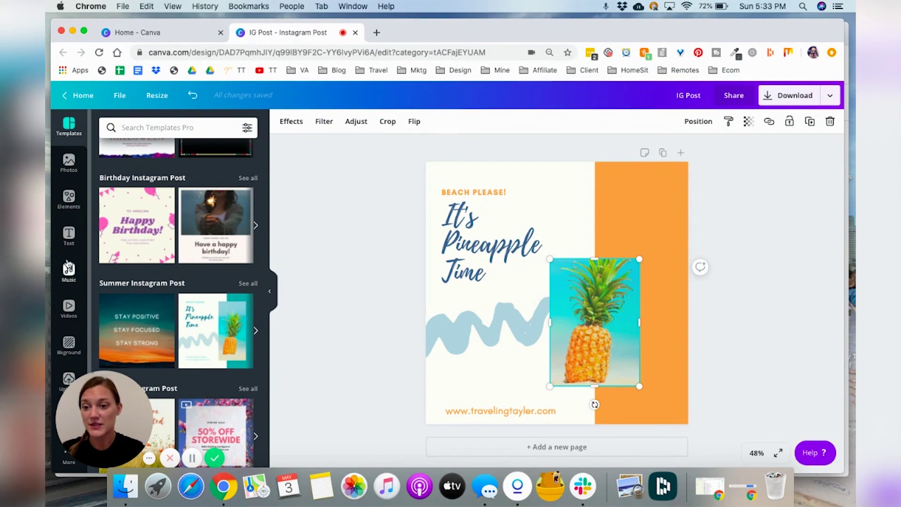
{"action": "left_click", "coordinate": [69, 162]}
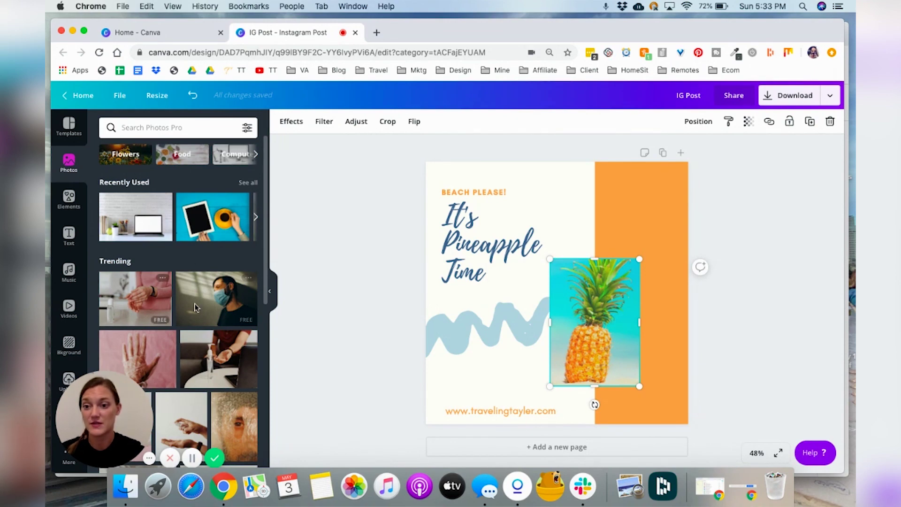
Search the stock photo library for pineapple images ('pineap')
{"action": "scroll", "coordinate": [196, 325], "scroll_direction": "down", "scroll_amount": 3}
{"action": "scroll", "coordinate": [196, 325], "scroll_direction": "down", "scroll_amount": 2}
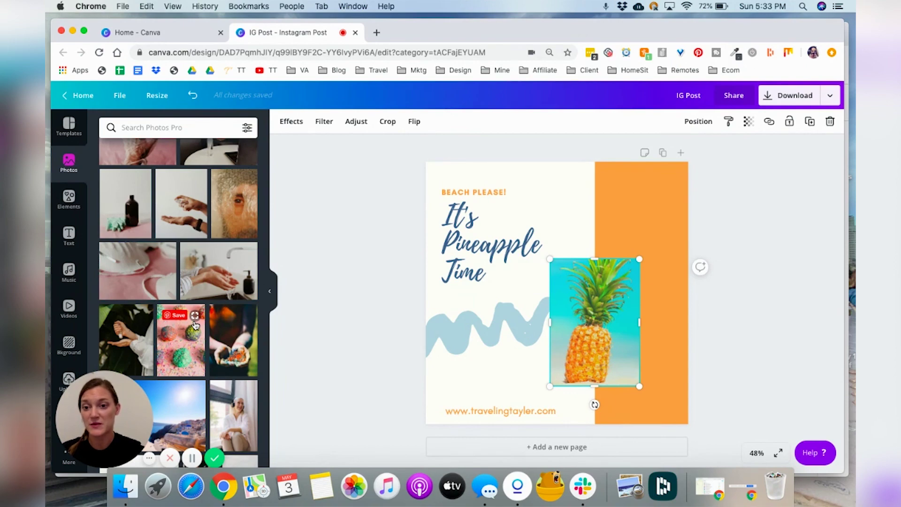
{"action": "scroll", "coordinate": [196, 325], "scroll_direction": "up", "scroll_amount": 5}
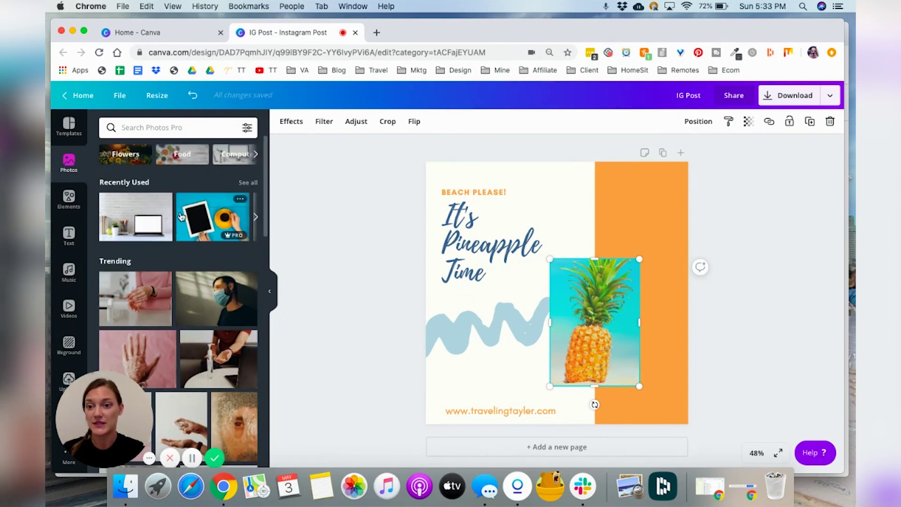
{"action": "left_click", "coordinate": [145, 127]}
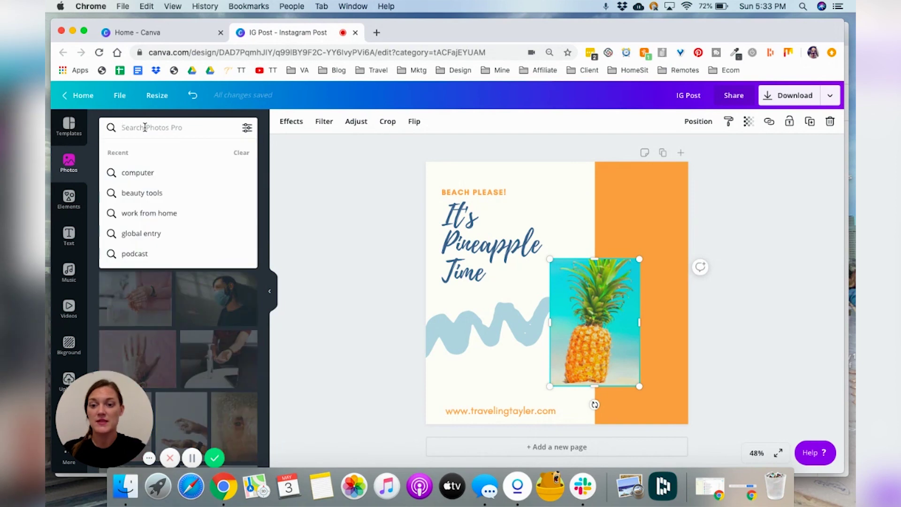
{"action": "type", "text": "pineapple"}
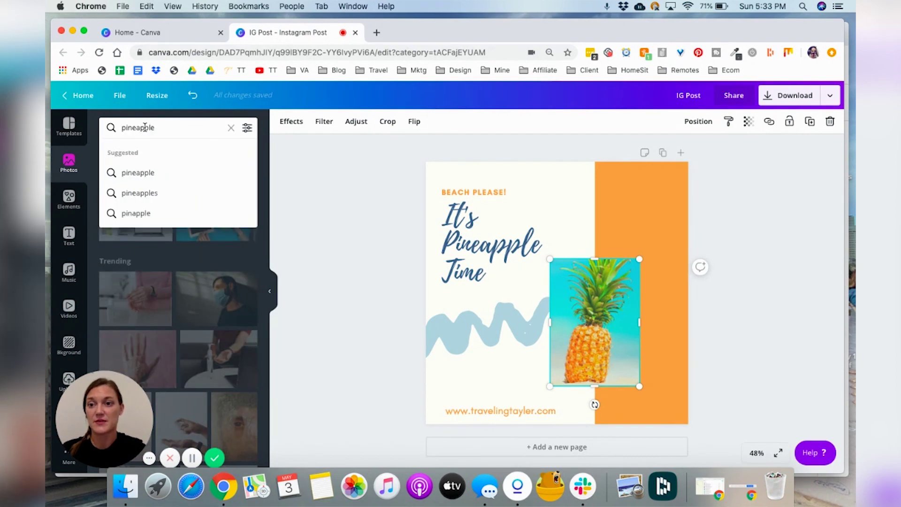
{"action": "key", "text": "Return"}
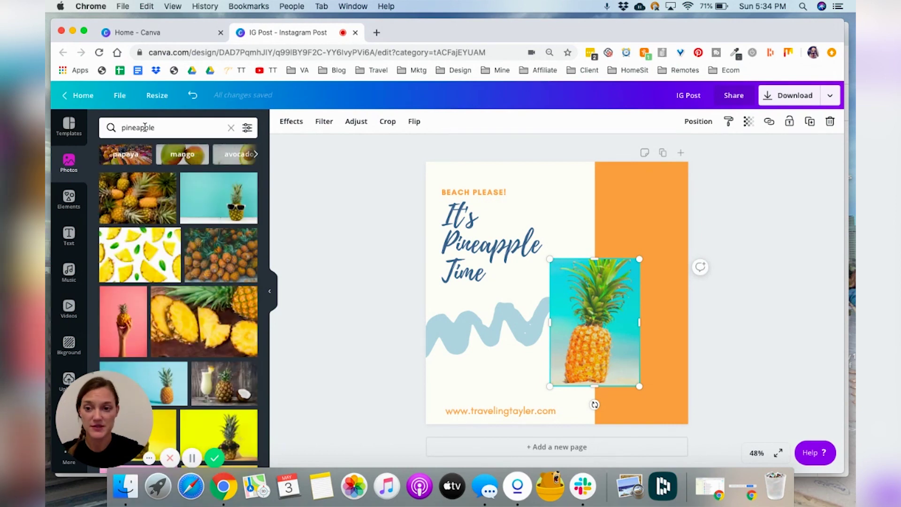
Replace the framed photo with the sunglasses pineapple and centre it in the crop
{"action": "mouse_move", "coordinate": [220, 205]}
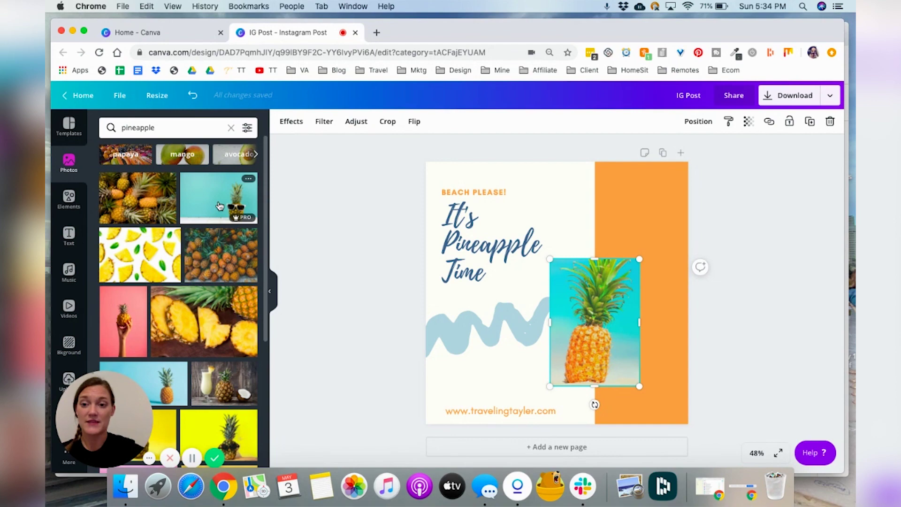
{"action": "left_click_drag", "start_coordinate": [220, 205], "coordinate": [555, 295]}
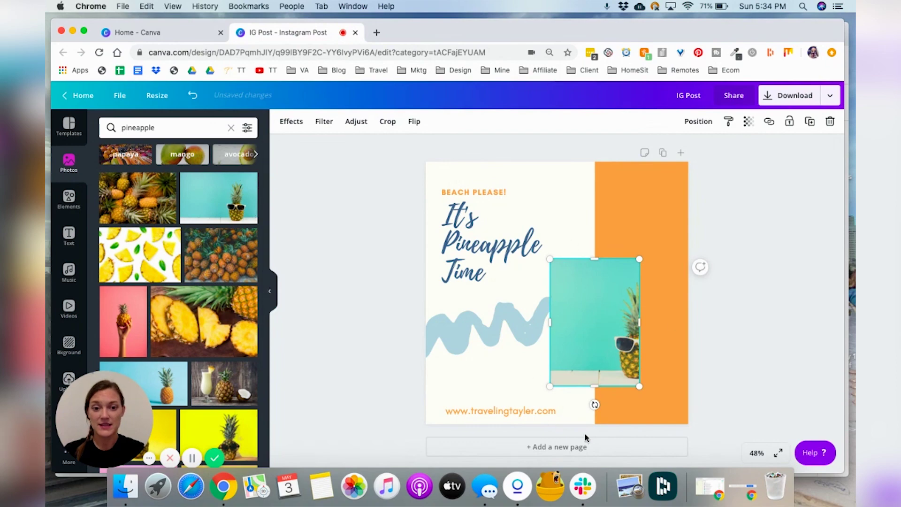
{"action": "double_click", "coordinate": [610, 350]}
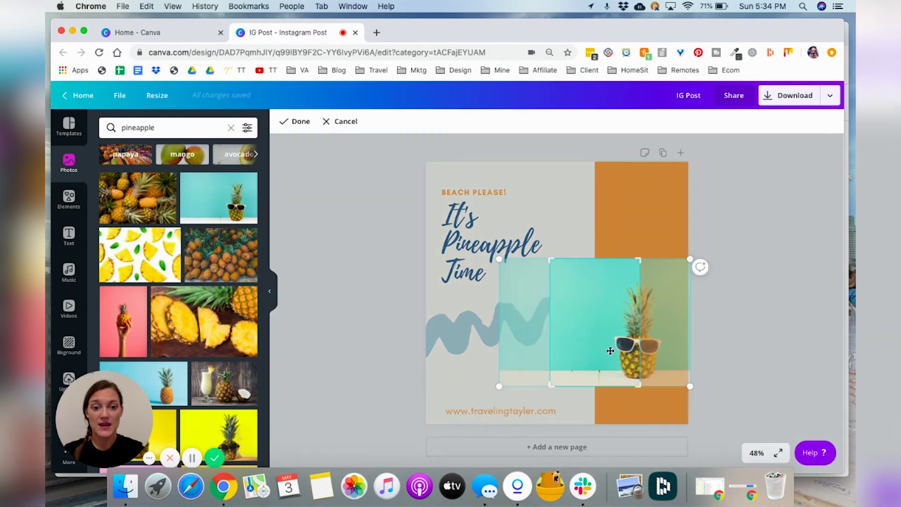
{"action": "left_click_drag", "start_coordinate": [578, 353], "coordinate": [550, 353]}
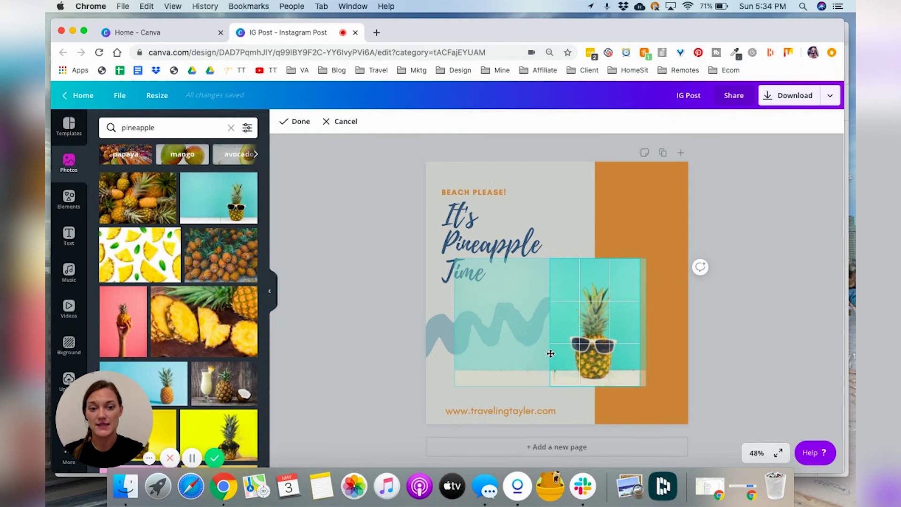
{"action": "left_click_drag", "start_coordinate": [551, 353], "coordinate": [551, 354]}
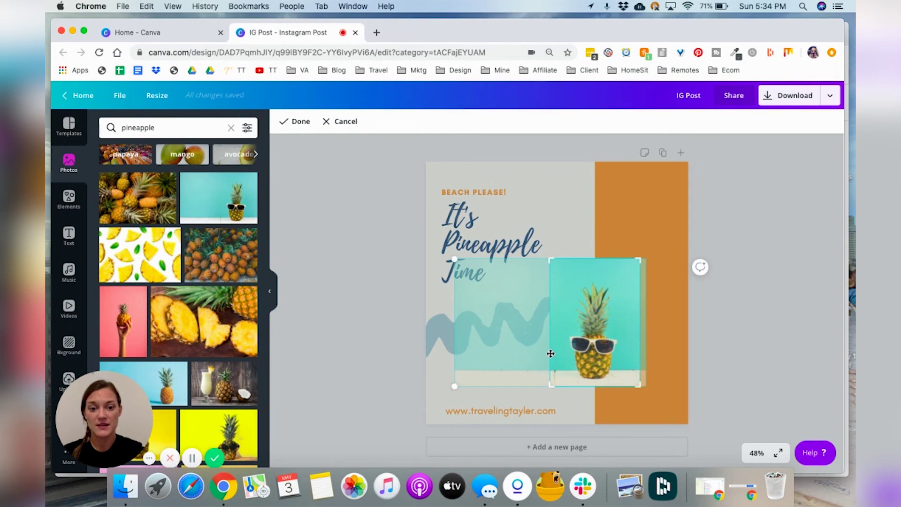
{"action": "left_click", "coordinate": [737, 206]}
{"action": "left_click", "coordinate": [737, 206]}
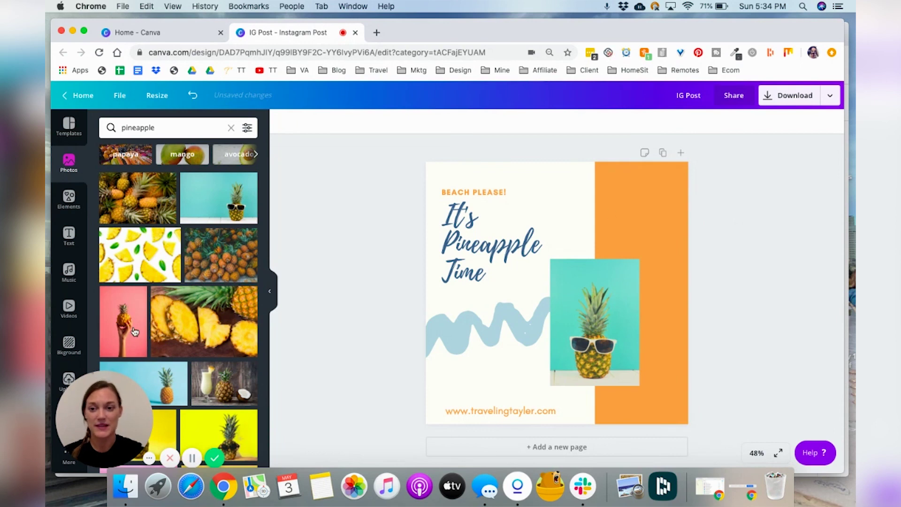
Scroll the Elements library to Grids, Shapes and Frames and page through grid layouts
{"action": "scroll", "coordinate": [204, 309], "scroll_direction": "down", "scroll_amount": 3}
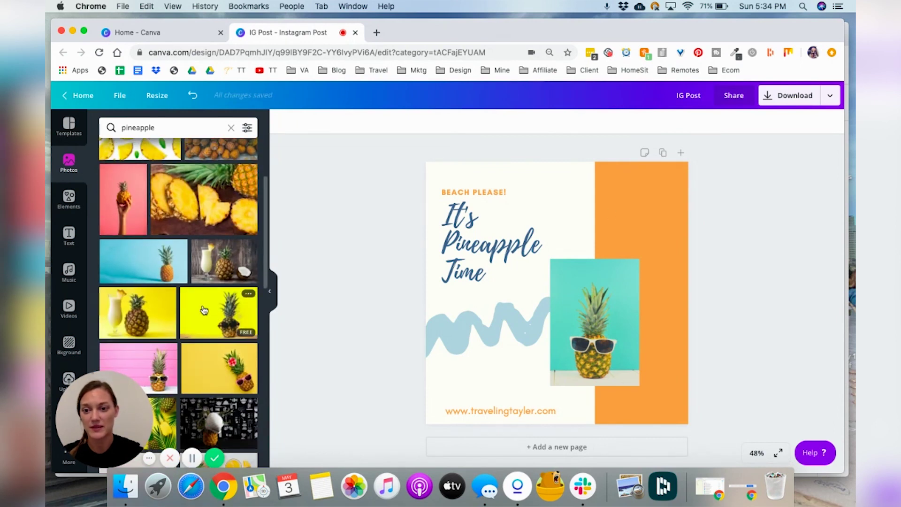
{"action": "scroll", "coordinate": [204, 308], "scroll_direction": "up", "scroll_amount": 3}
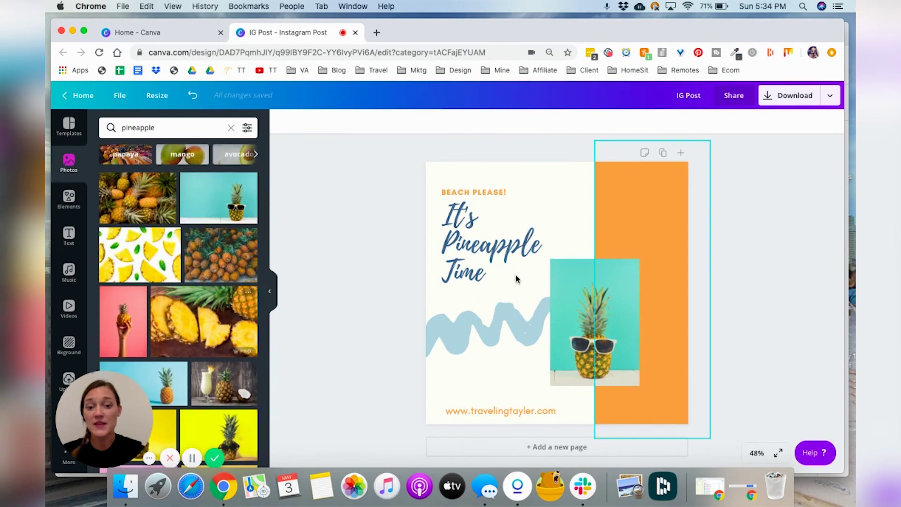
{"action": "left_click", "coordinate": [67, 199]}
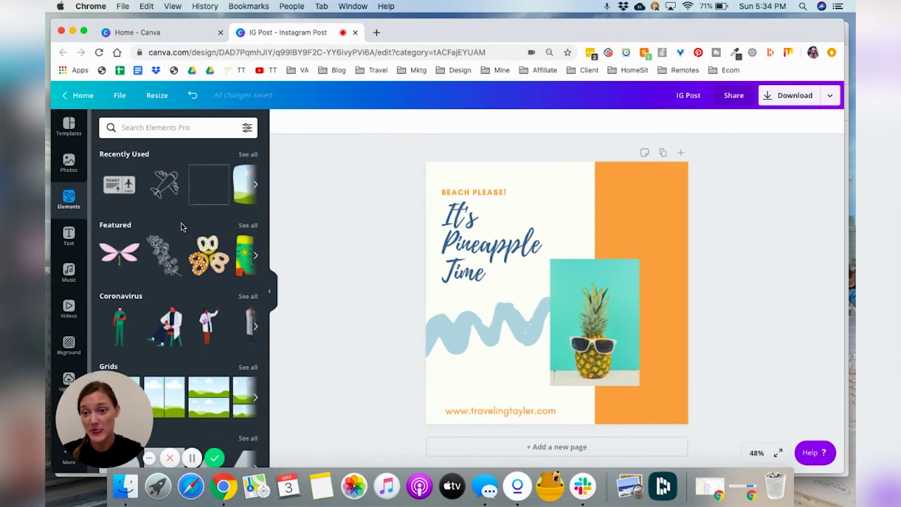
{"action": "scroll", "coordinate": [161, 268], "scroll_direction": "down", "scroll_amount": 5}
{"action": "scroll", "coordinate": [161, 268], "scroll_direction": "down", "scroll_amount": 1}
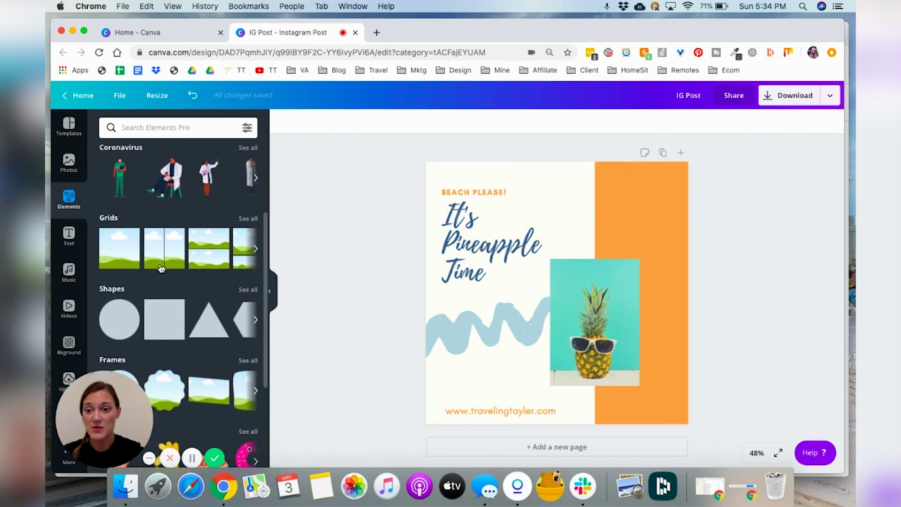
{"action": "left_click", "coordinate": [254, 250]}
{"action": "left_click", "coordinate": [254, 250]}
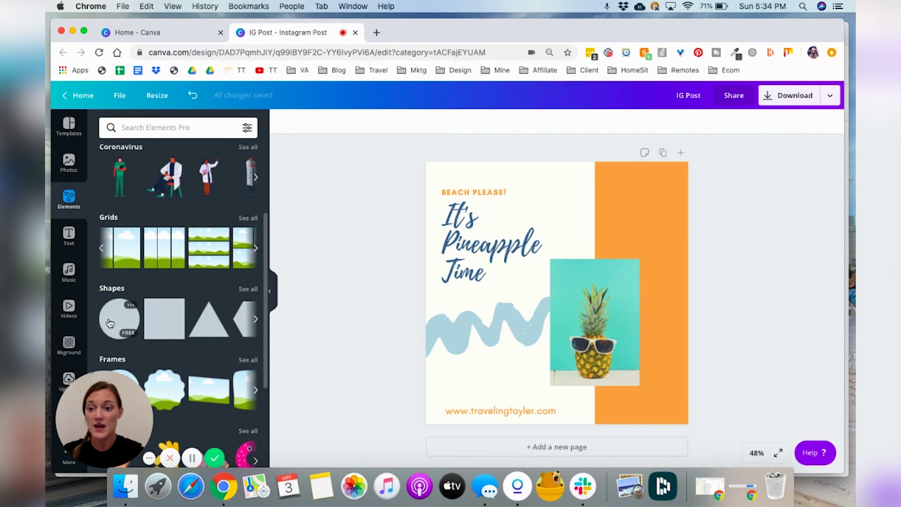
{"action": "left_click", "coordinate": [647, 211]}
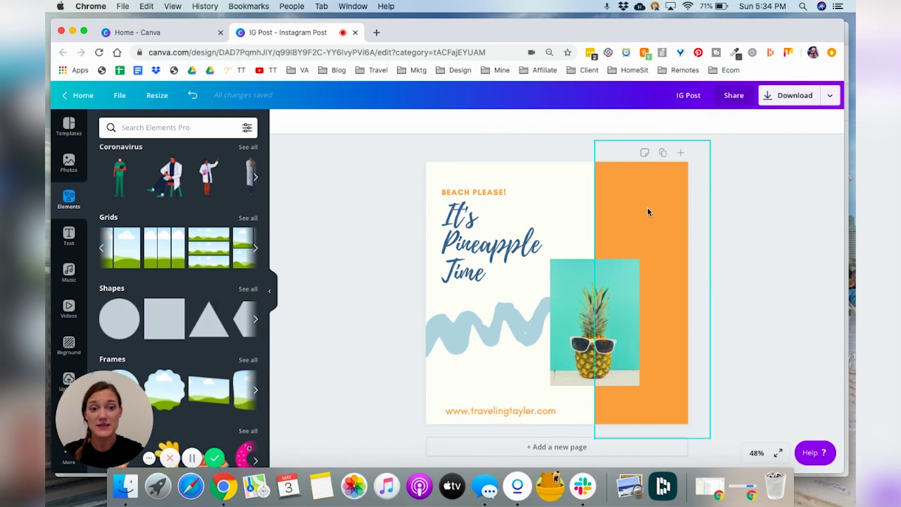
Add a square shape over the orange bar, stretch it tall and colour it dark grey
{"action": "left_click", "coordinate": [154, 317]}
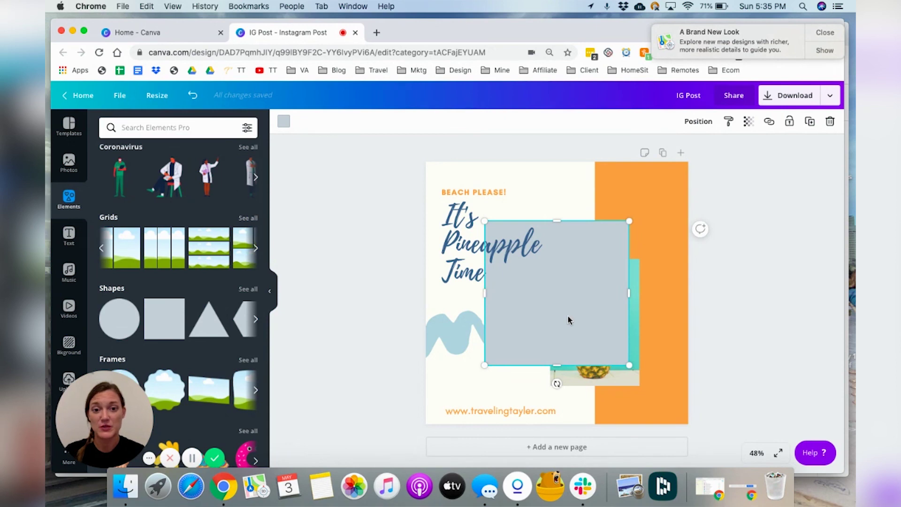
{"action": "left_click_drag", "start_coordinate": [568, 320], "coordinate": [692, 269]}
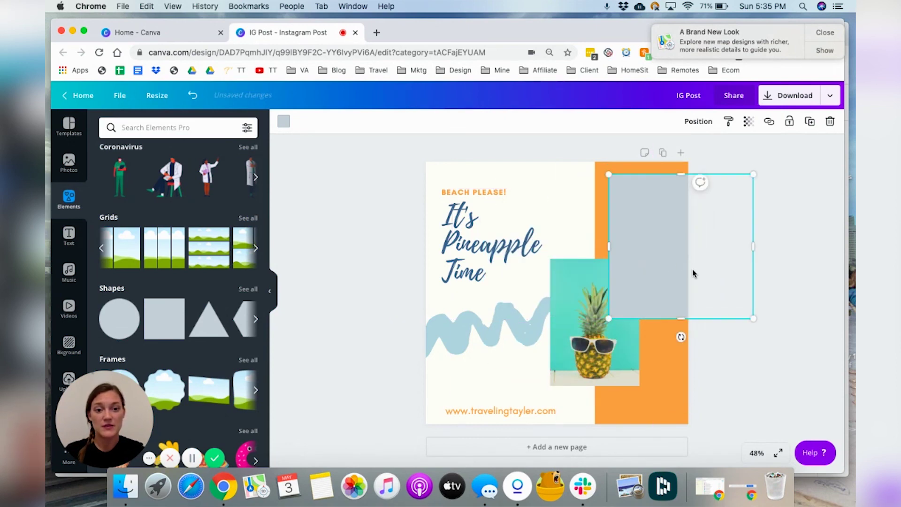
{"action": "left_click_drag", "start_coordinate": [680, 319], "coordinate": [683, 432]}
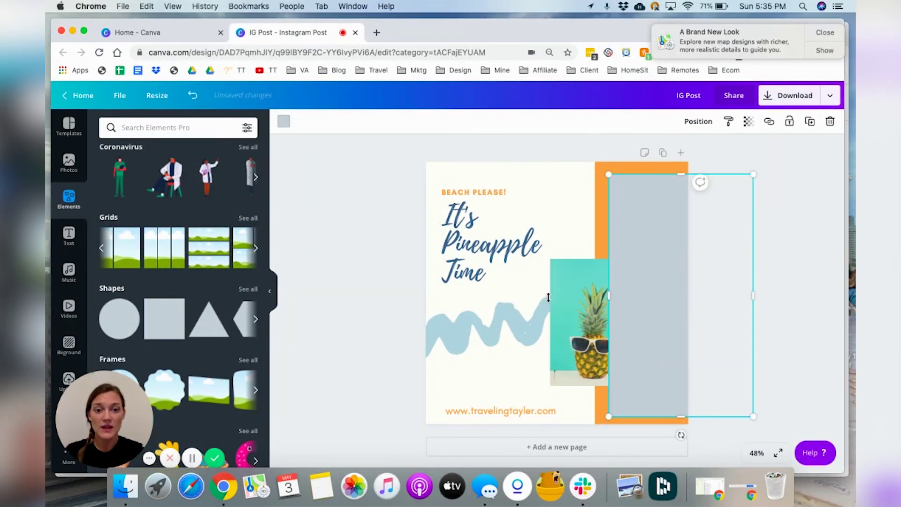
{"action": "left_click", "coordinate": [284, 122]}
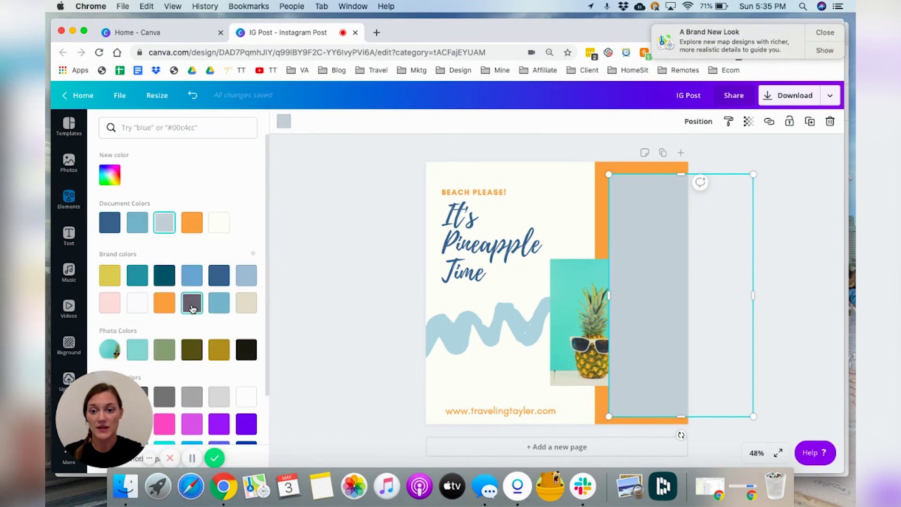
{"action": "left_click", "coordinate": [192, 306]}
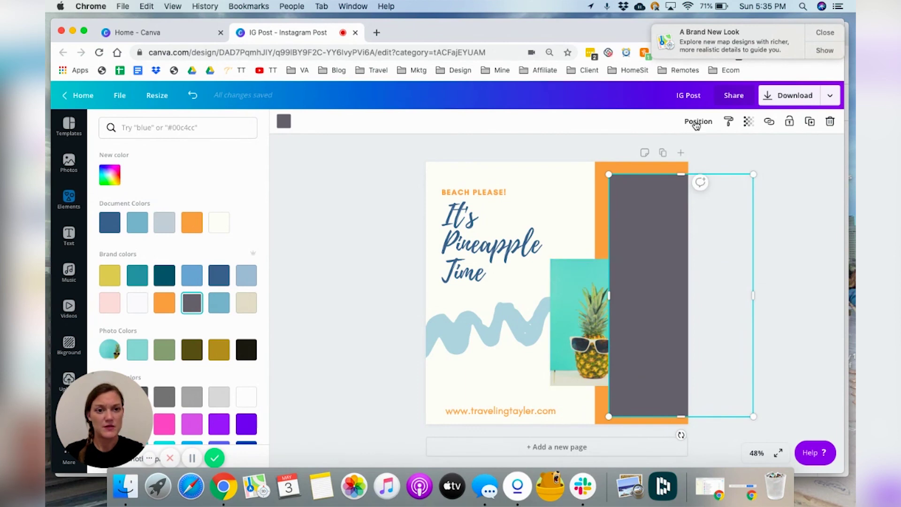
Send the dark grey rectangle backward behind the pineapple photo
{"action": "left_click", "coordinate": [697, 123]}
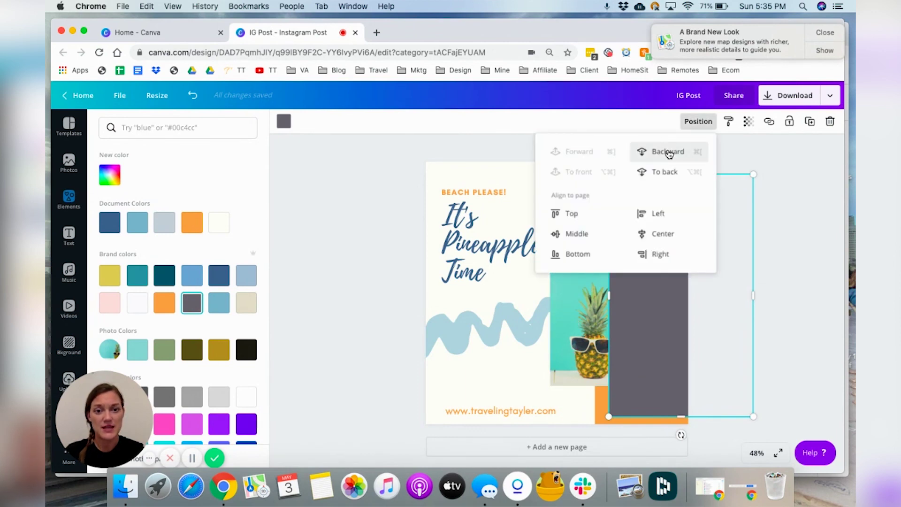
{"action": "left_click", "coordinate": [669, 152]}
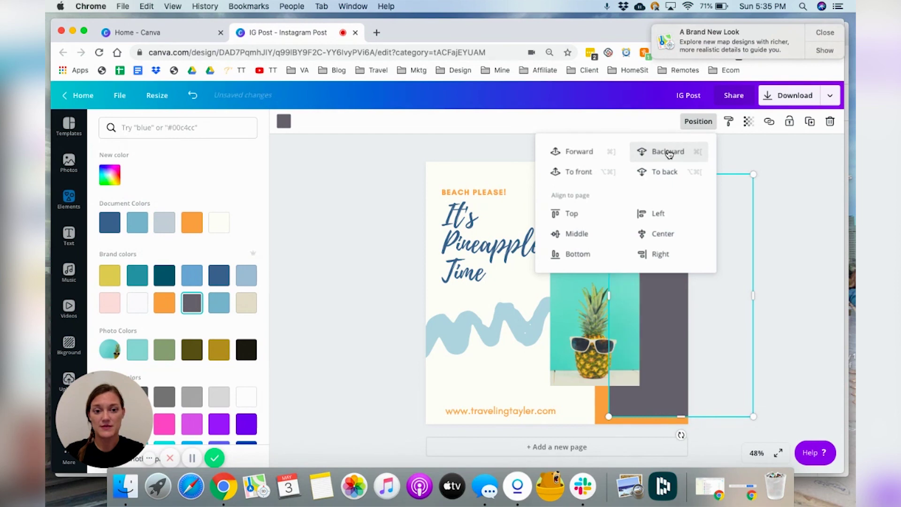
{"action": "left_click", "coordinate": [775, 162]}
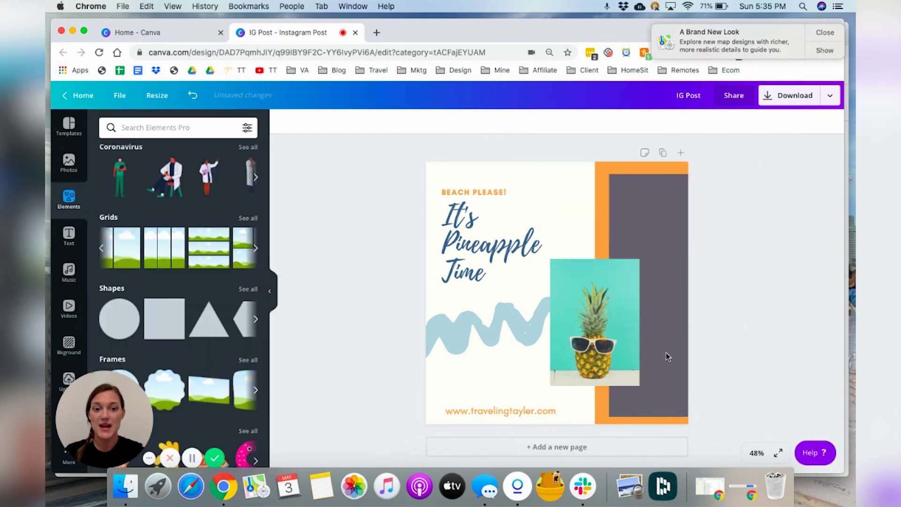
Extend the rectangle toward the bottom and set its transparency to about 71
{"action": "left_click", "coordinate": [661, 250]}
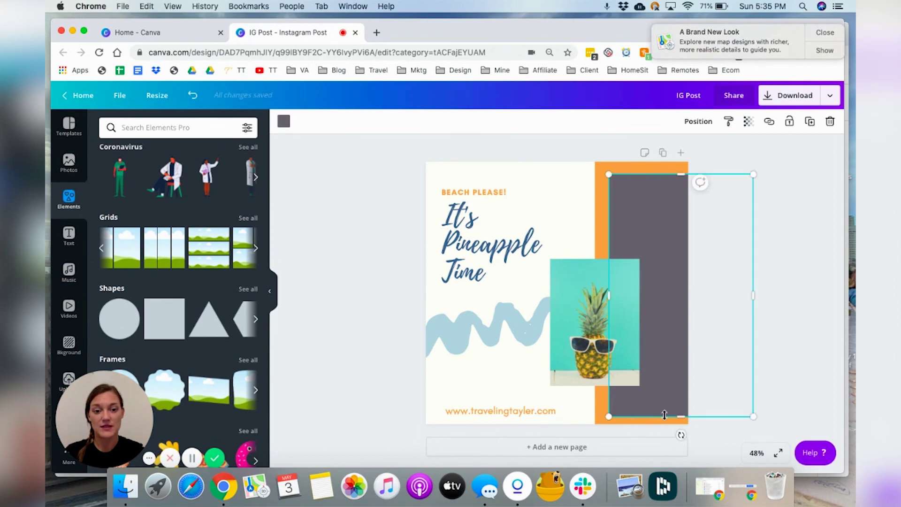
{"action": "mouse_move", "coordinate": [679, 413]}
{"action": "left_mouse_down"}
{"action": "mouse_move", "coordinate": [680, 431]}
{"action": "mouse_move", "coordinate": [679, 409]}
{"action": "left_mouse_up"}
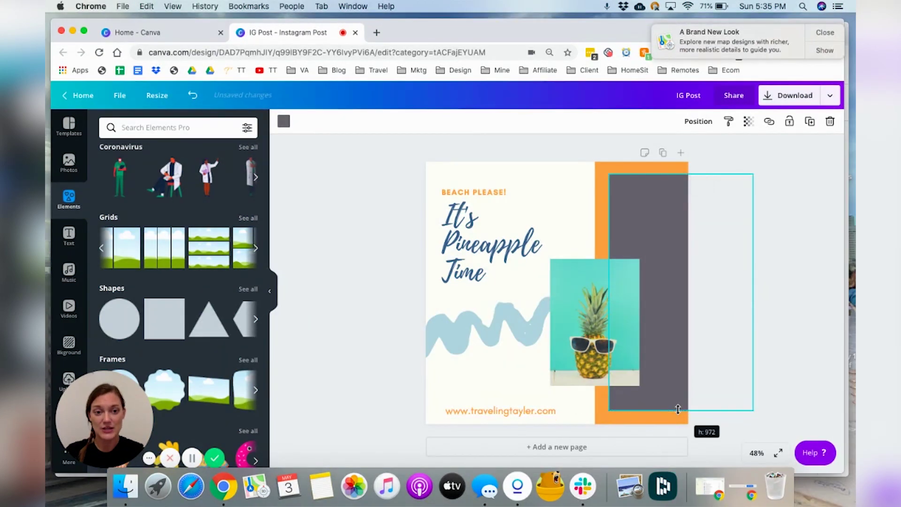
{"action": "left_click", "coordinate": [748, 122]}
{"action": "left_click_drag", "start_coordinate": [717, 149], "coordinate": [695, 152]}
{"action": "left_click", "coordinate": [783, 236]}
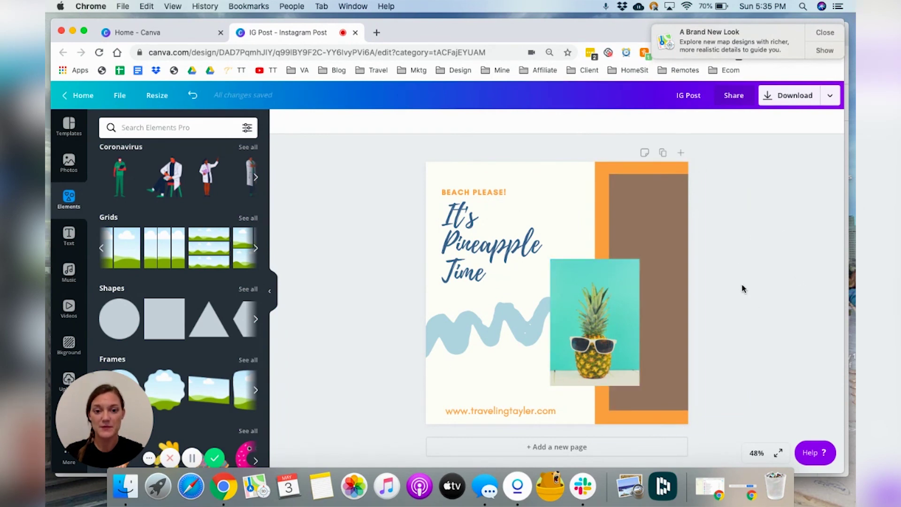
Page through the Frames shapes and add the circle frame to the post
{"action": "scroll", "coordinate": [199, 281], "scroll_direction": "down", "scroll_amount": 3}
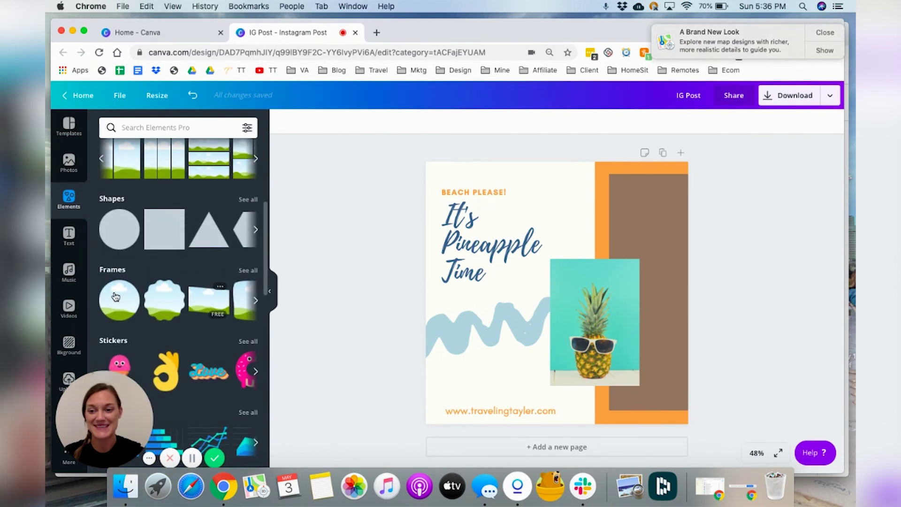
{"action": "left_click", "coordinate": [256, 301]}
{"action": "left_click", "coordinate": [256, 302]}
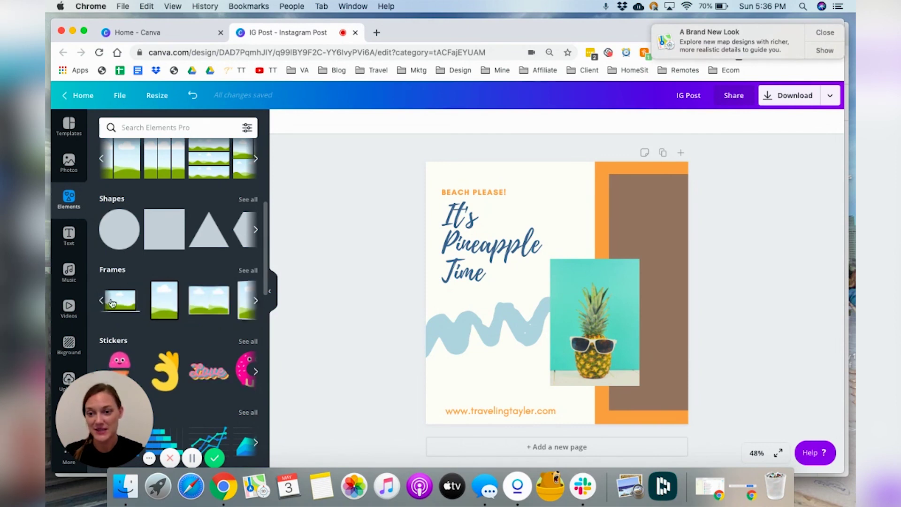
{"action": "left_click", "coordinate": [256, 301]}
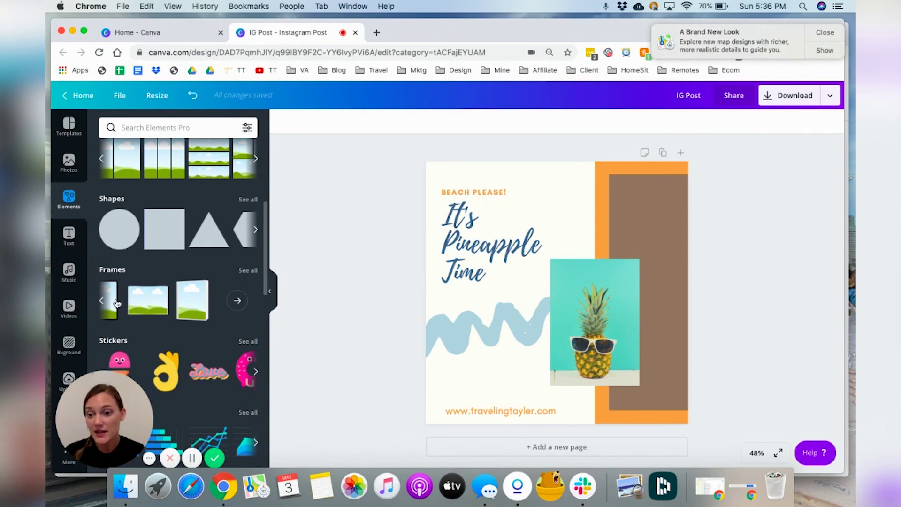
{"action": "left_click", "coordinate": [100, 302]}
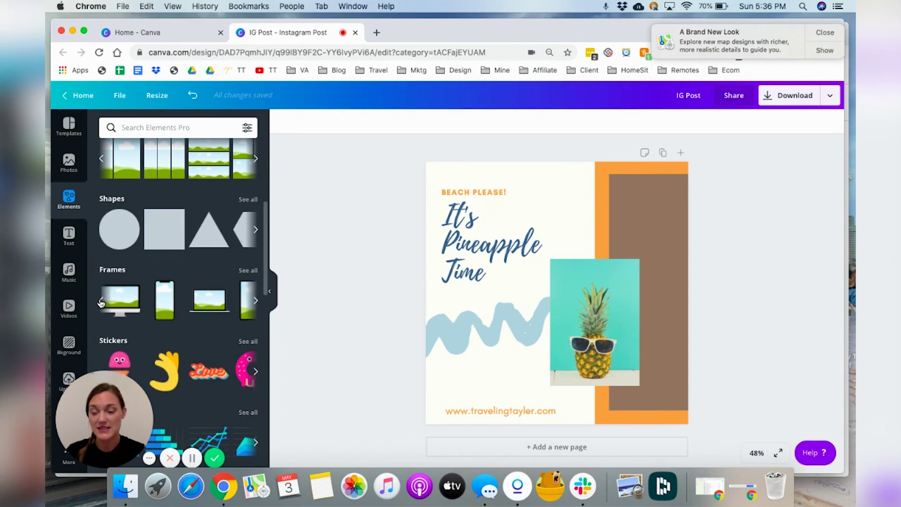
{"action": "left_click", "coordinate": [101, 302]}
{"action": "left_click", "coordinate": [101, 302]}
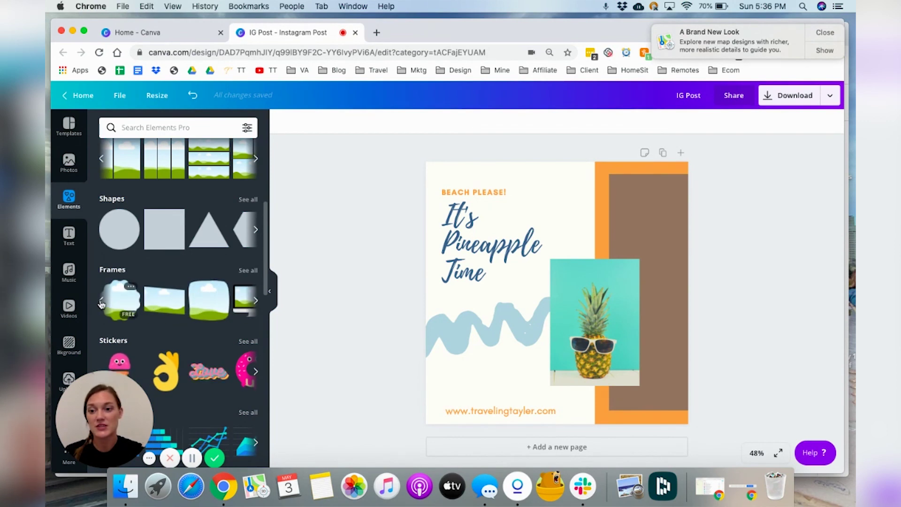
{"action": "left_click", "coordinate": [101, 301]}
{"action": "left_click", "coordinate": [113, 309]}
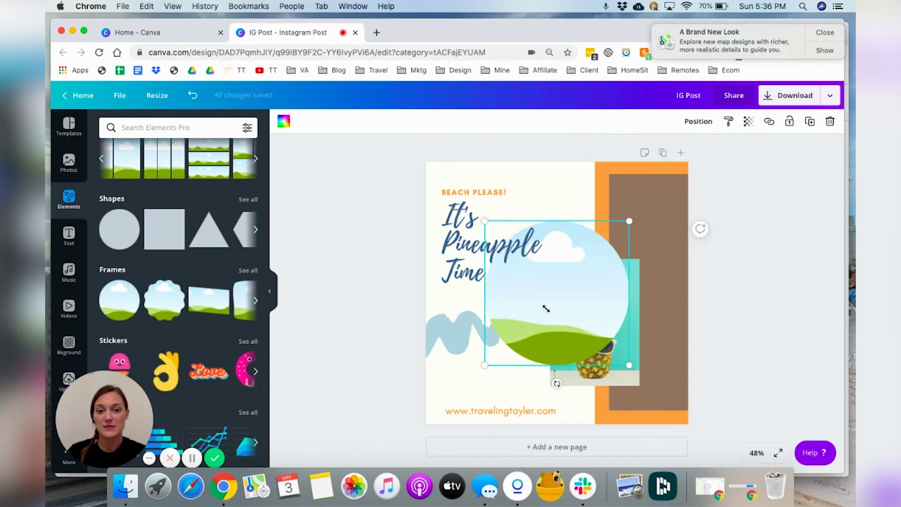
Shrink the circle frame, move it atop the brown panel, and fill it with the pink pineapple photo
{"action": "left_click_drag", "start_coordinate": [546, 309], "coordinate": [567, 303]}
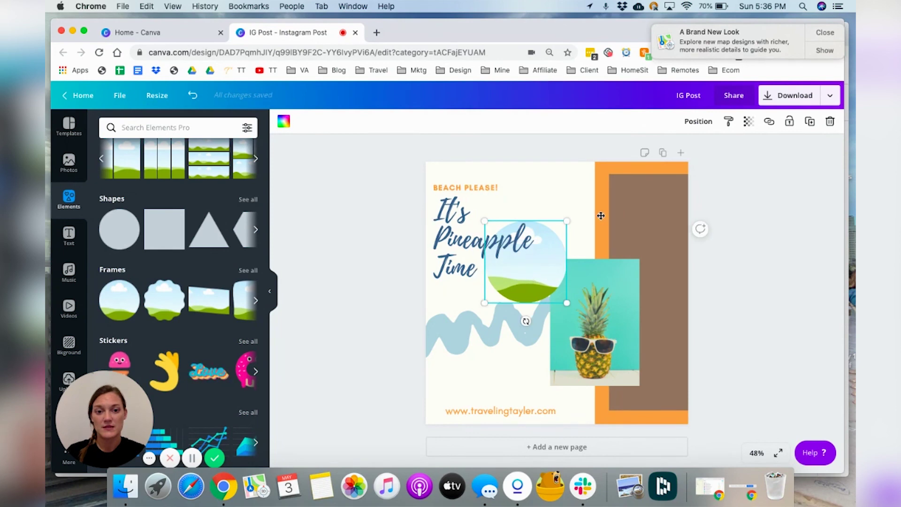
{"action": "left_click_drag", "start_coordinate": [601, 215], "coordinate": [671, 214]}
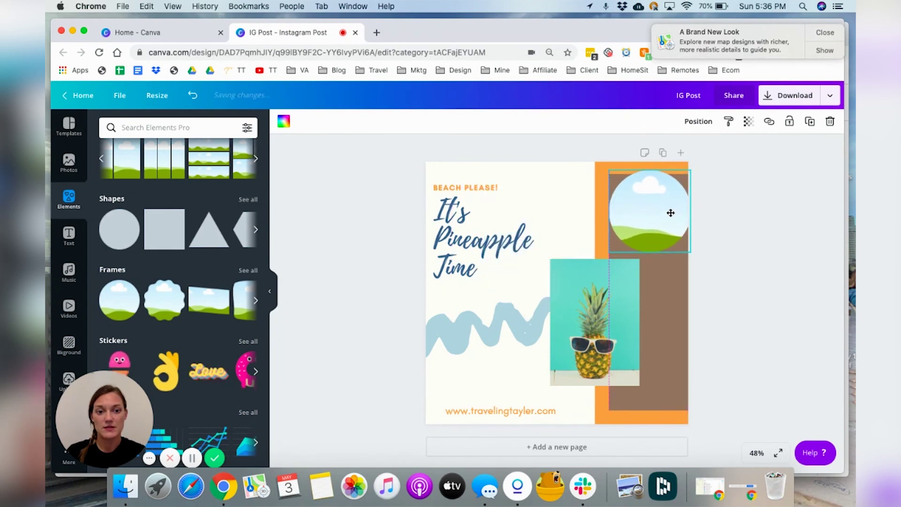
{"action": "left_click", "coordinate": [70, 165]}
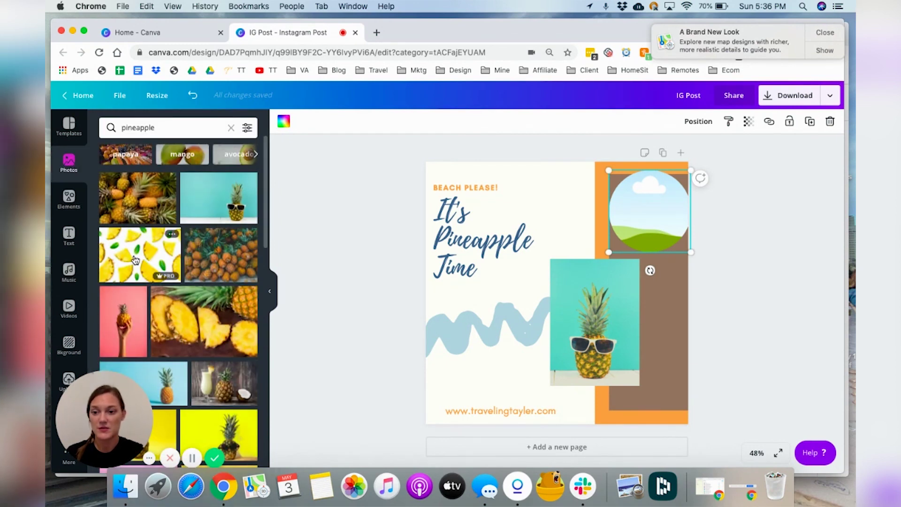
{"action": "left_click_drag", "start_coordinate": [114, 341], "coordinate": [630, 207]}
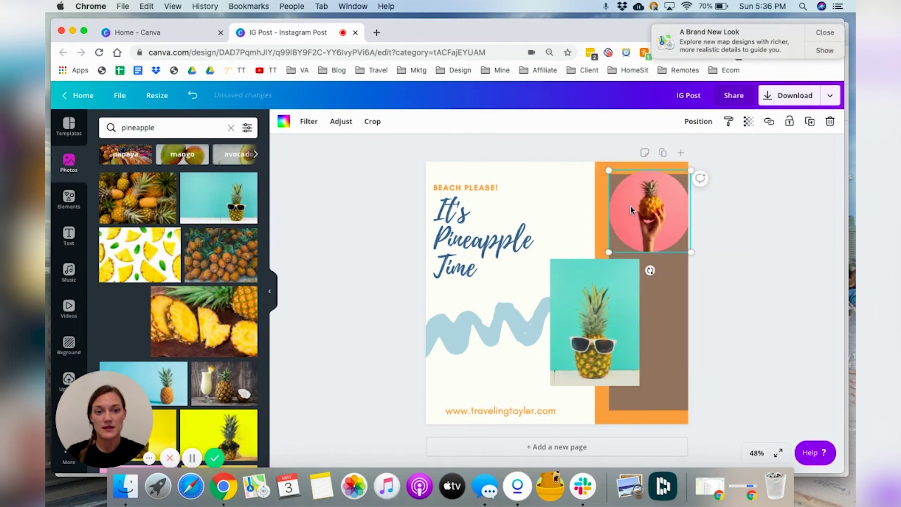
{"action": "left_click", "coordinate": [720, 275]}
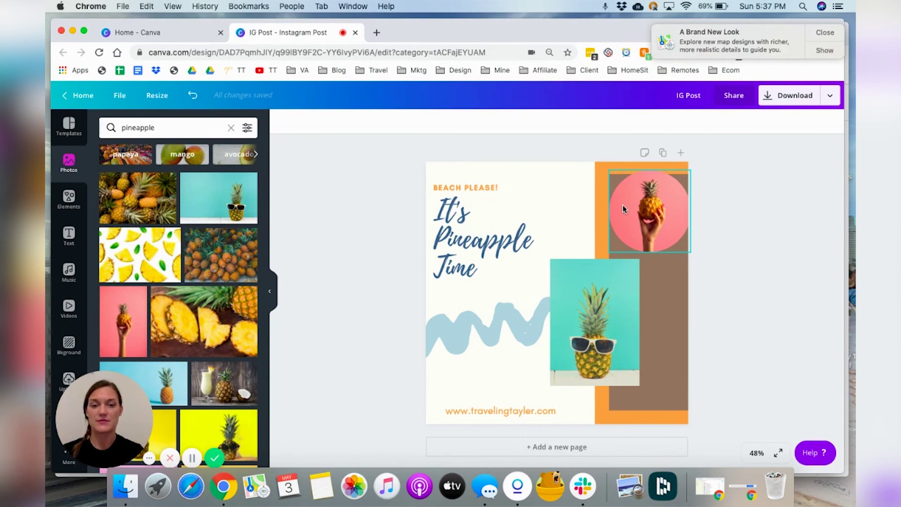
{"action": "left_click", "coordinate": [62, 203]}
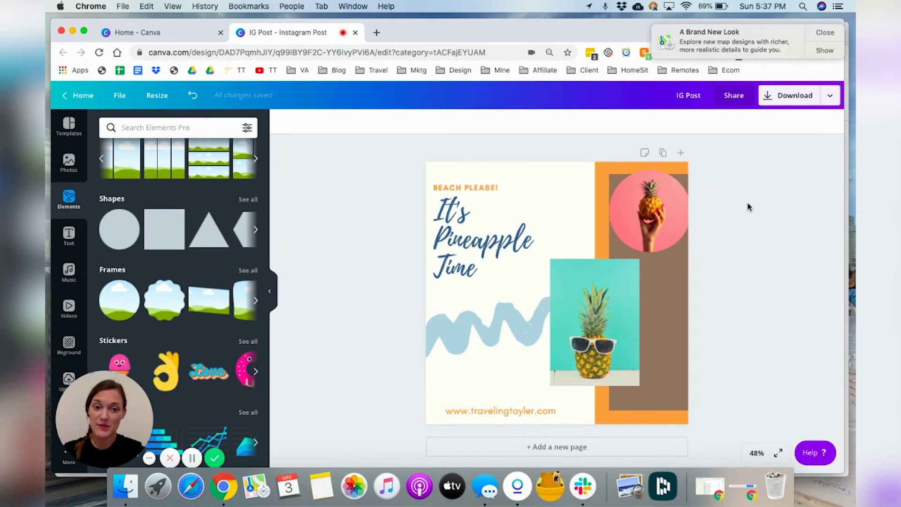
{"action": "left_click", "coordinate": [652, 212]}
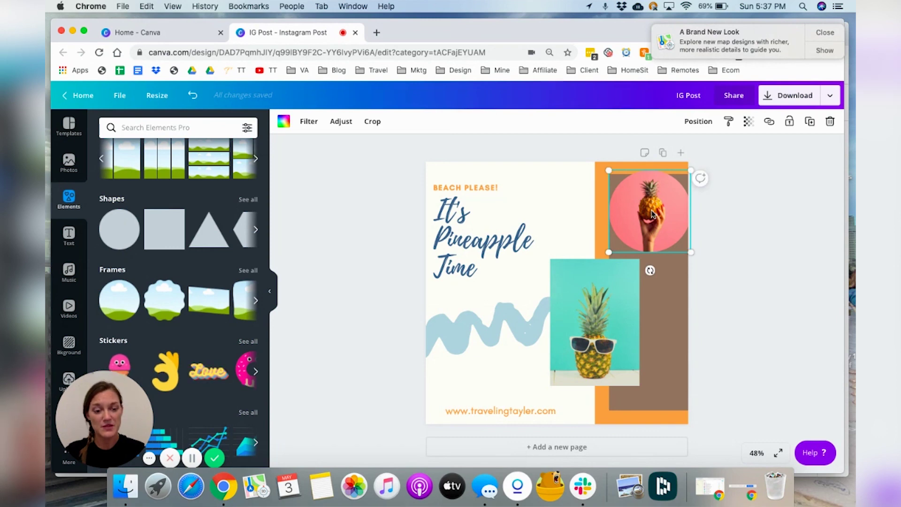
{"action": "key", "text": "Delete"}
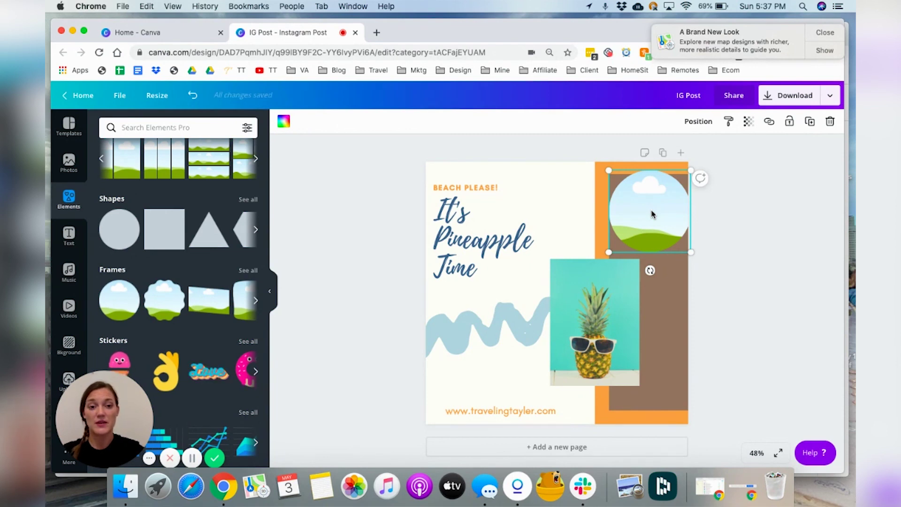
{"action": "key", "text": "Delete"}
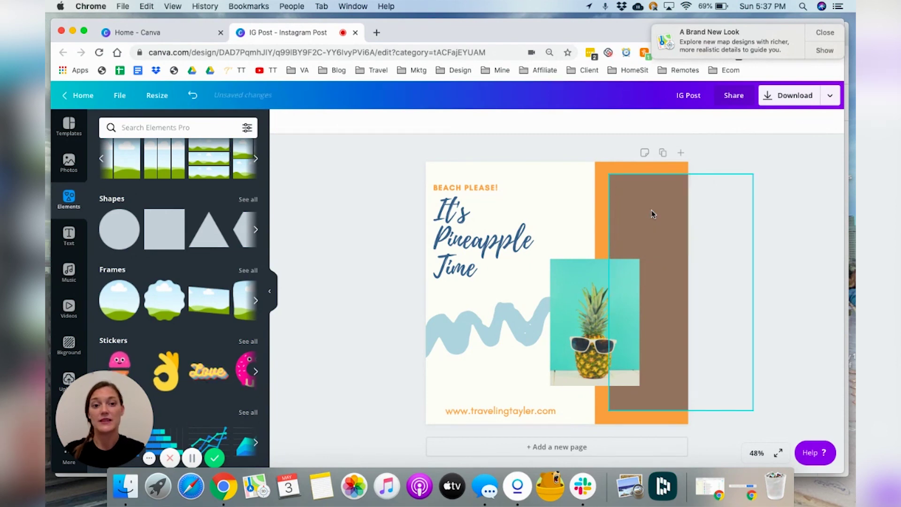
{"action": "left_click", "coordinate": [652, 214]}
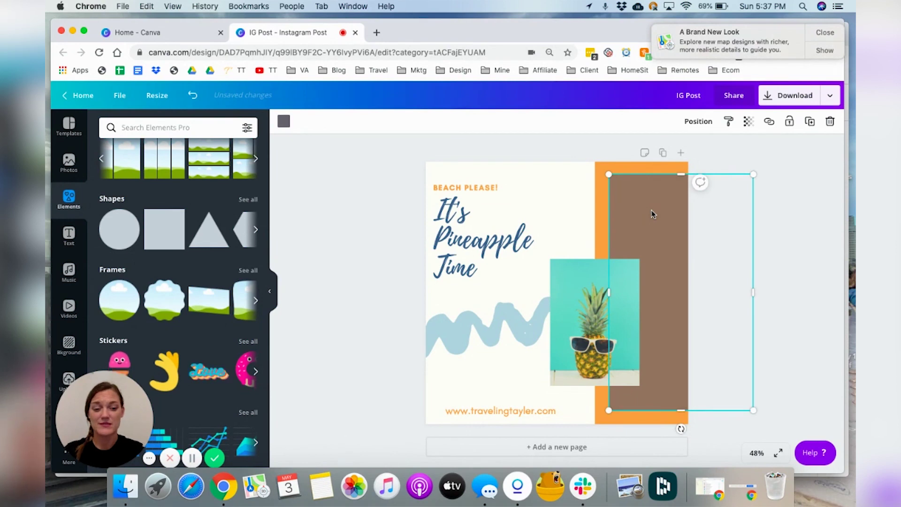
{"action": "key", "text": "Delete"}
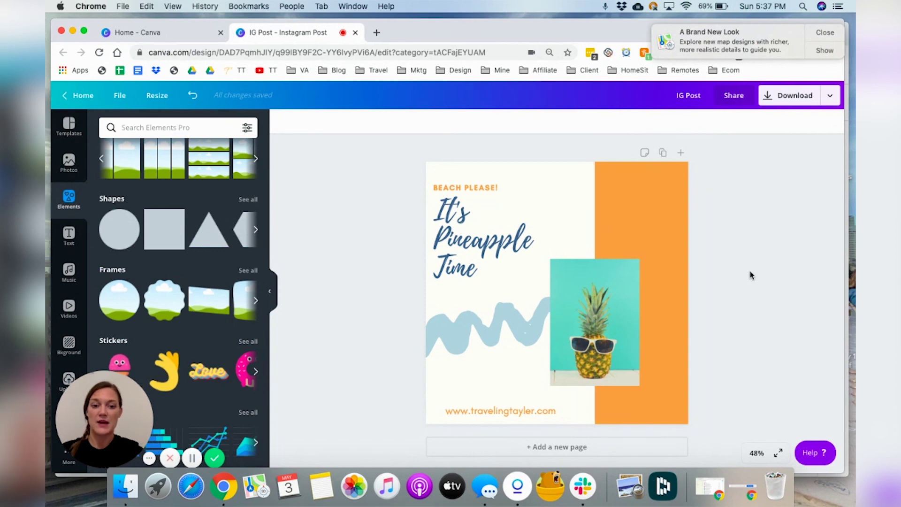
Browse the font combinations in the Text panel
{"action": "left_click", "coordinate": [68, 239]}
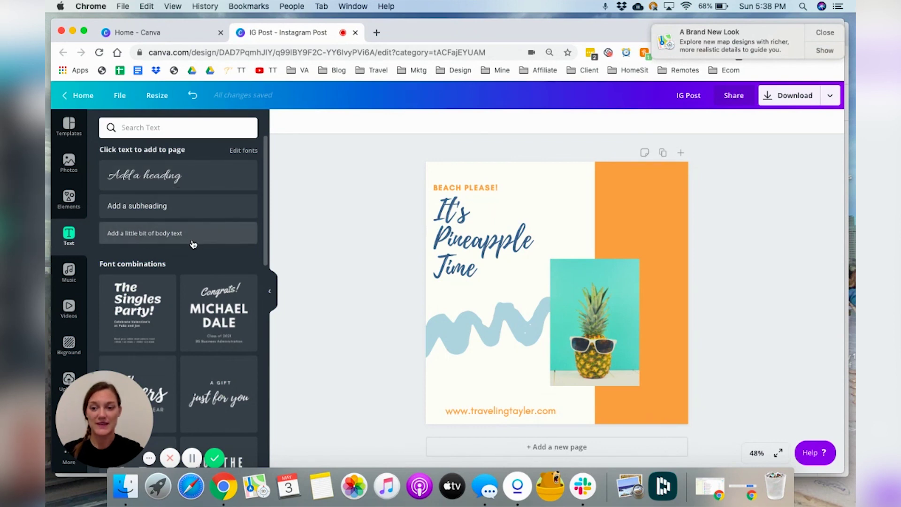
{"action": "scroll", "coordinate": [190, 249], "scroll_direction": "down", "scroll_amount": 3}
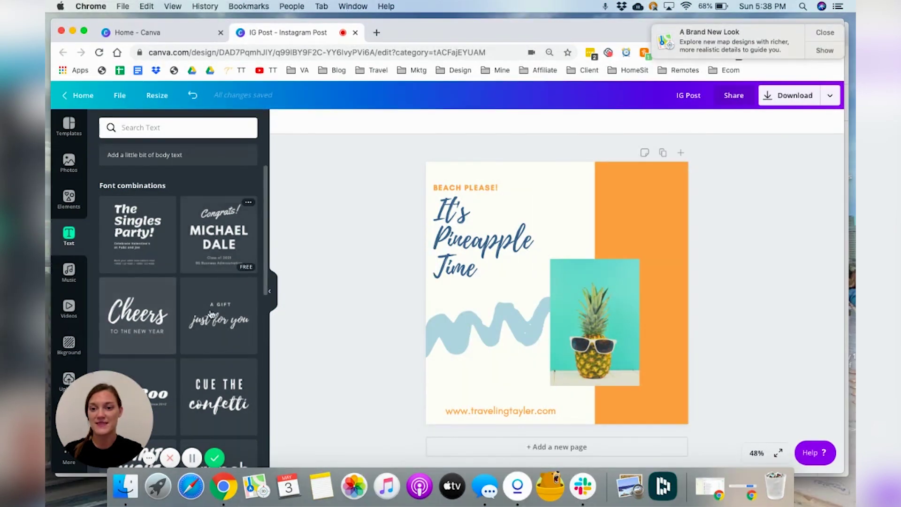
{"action": "scroll", "coordinate": [209, 324], "scroll_direction": "down", "scroll_amount": 10}
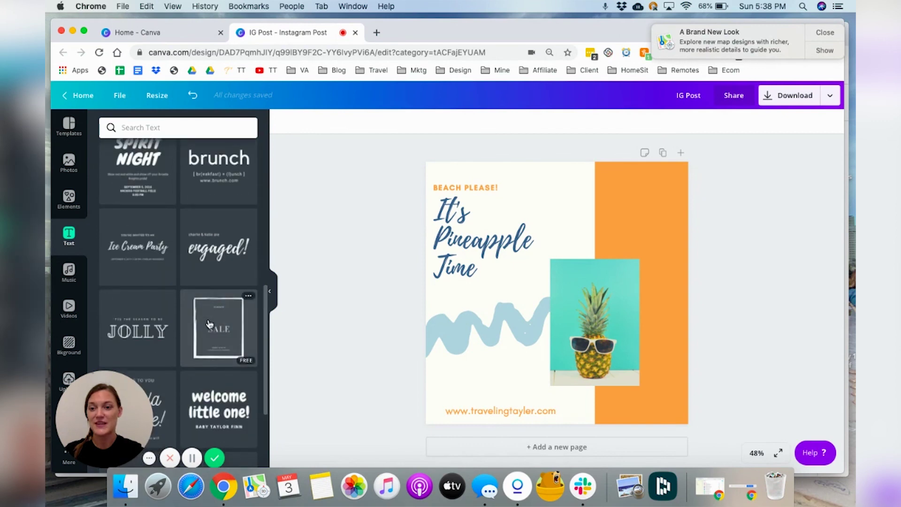
{"action": "scroll", "coordinate": [209, 324], "scroll_direction": "up", "scroll_amount": 15}
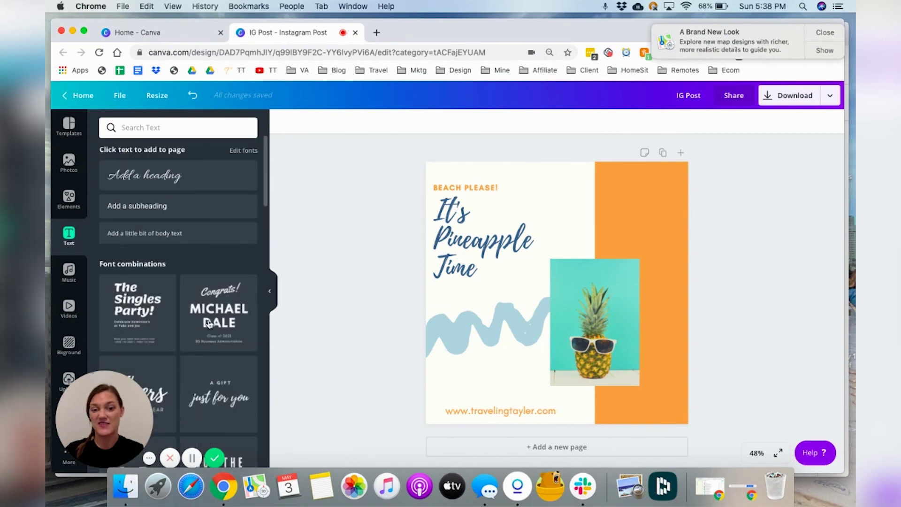
{"action": "scroll", "coordinate": [68, 313], "scroll_direction": "down", "scroll_amount": 1}
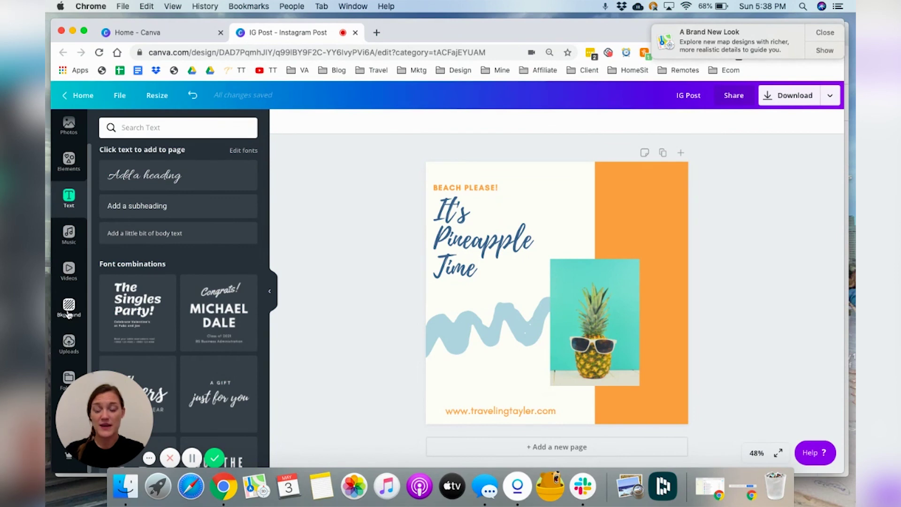
Scroll through the Backgrounds library of colour swatches, landscapes, patterns and gradients
{"action": "left_click", "coordinate": [69, 310]}
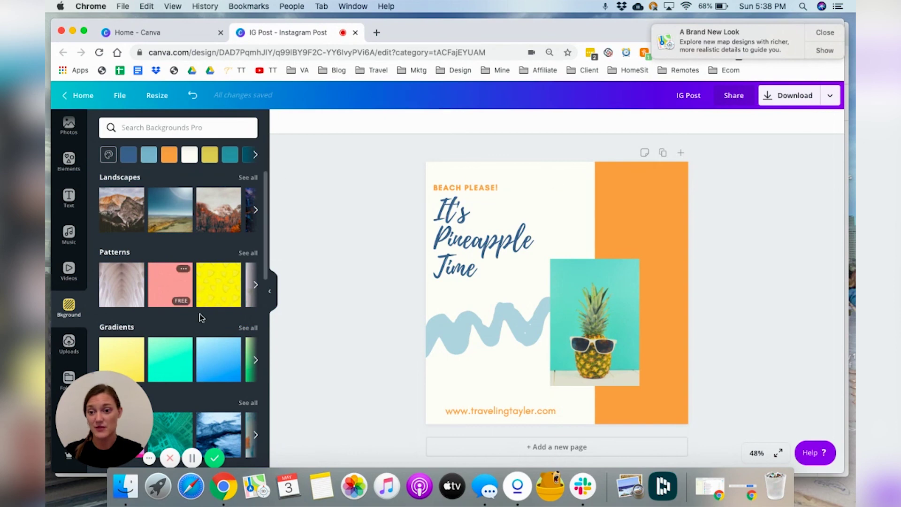
{"action": "scroll", "coordinate": [201, 315], "scroll_direction": "down", "scroll_amount": 2}
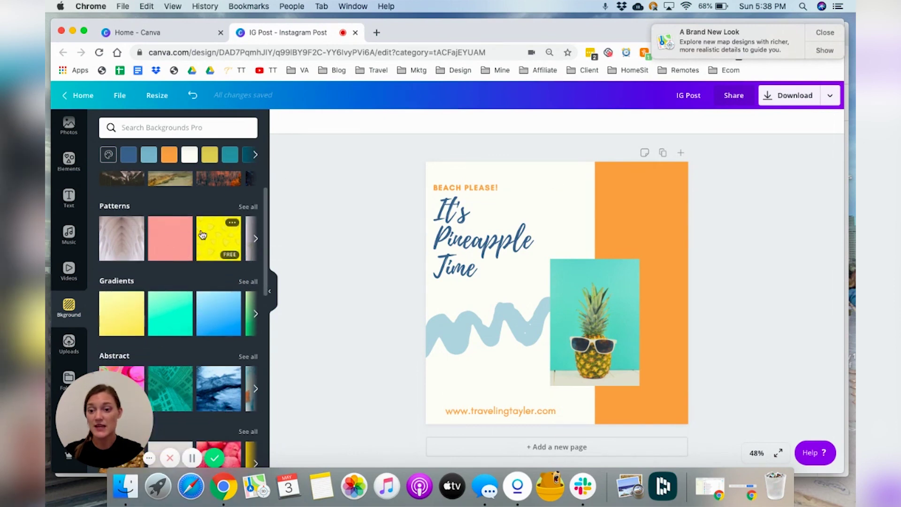
{"action": "scroll", "coordinate": [189, 320], "scroll_direction": "down", "scroll_amount": 5}
{"action": "scroll", "coordinate": [188, 324], "scroll_direction": "down", "scroll_amount": 6}
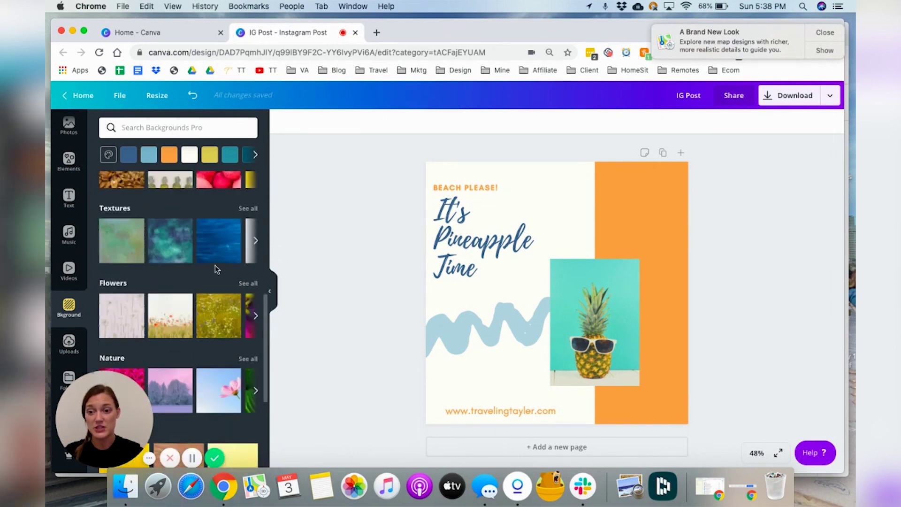
{"action": "scroll", "coordinate": [141, 323], "scroll_direction": "down", "scroll_amount": 6}
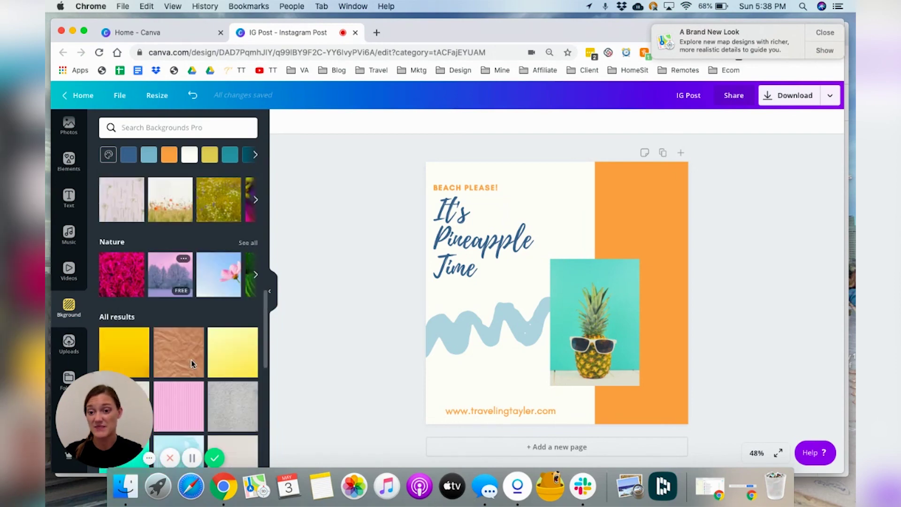
{"action": "left_click", "coordinate": [69, 307]}
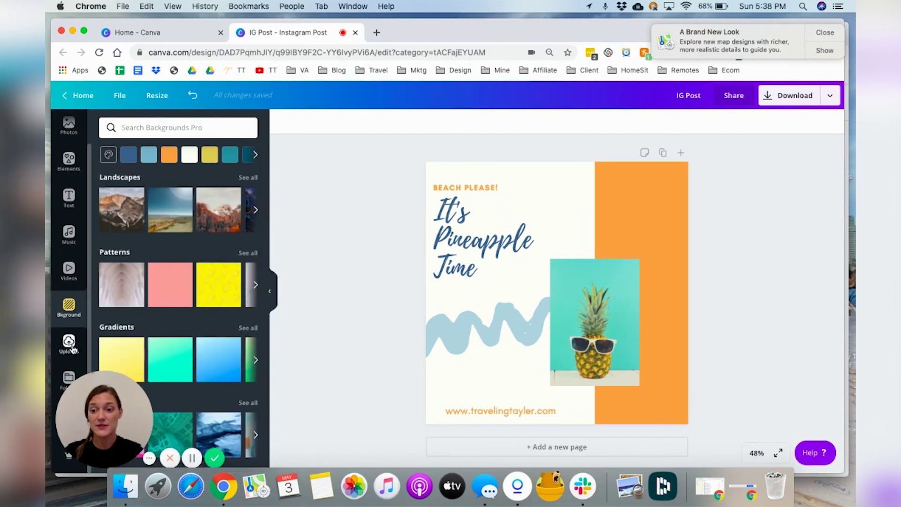
{"action": "left_click", "coordinate": [69, 343]}
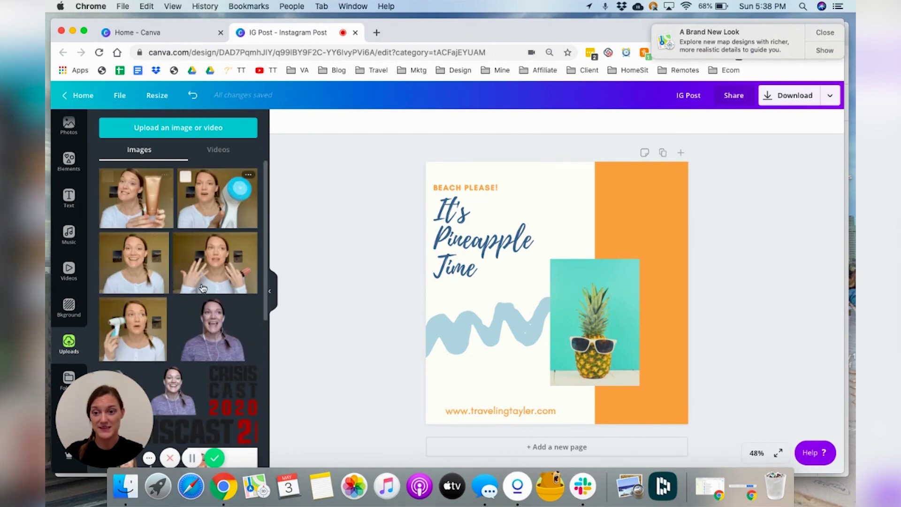
Drag an uploaded portrait photo into the pineapple's frame and select it
{"action": "scroll", "coordinate": [203, 288], "scroll_direction": "down", "scroll_amount": 5}
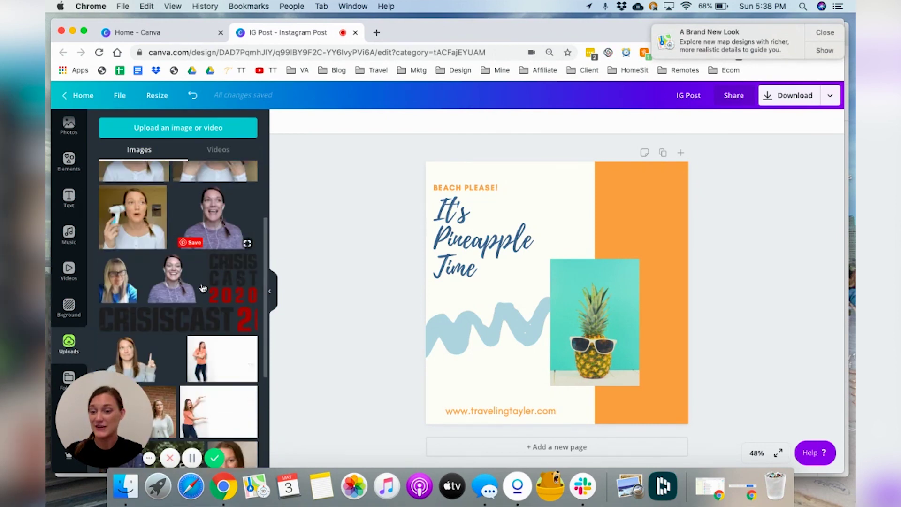
{"action": "scroll", "coordinate": [203, 288], "scroll_direction": "down", "scroll_amount": 10}
{"action": "scroll", "coordinate": [203, 287], "scroll_direction": "up", "scroll_amount": 15}
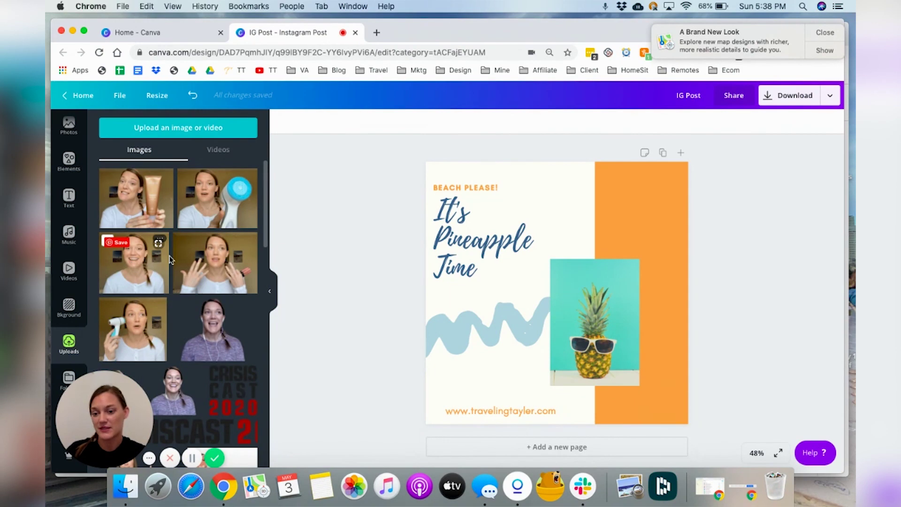
{"action": "left_click_drag", "start_coordinate": [134, 266], "coordinate": [571, 302]}
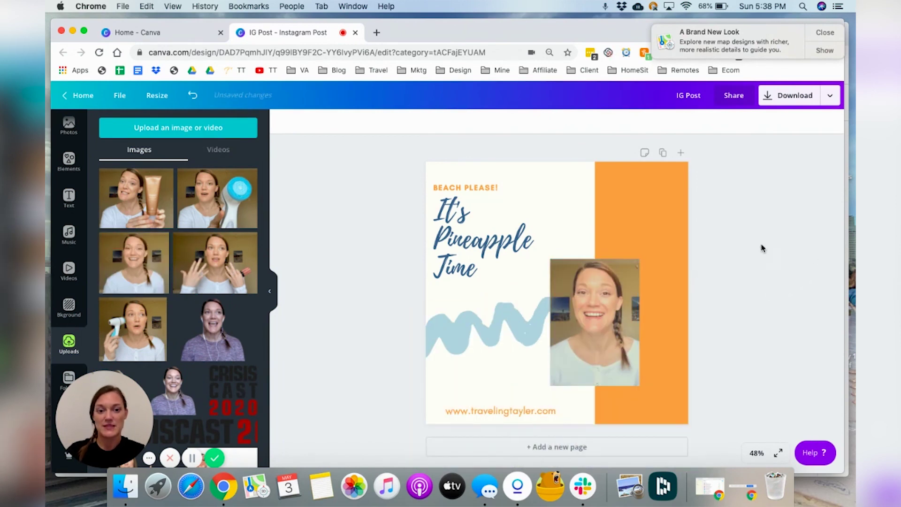
{"action": "left_click", "coordinate": [606, 327]}
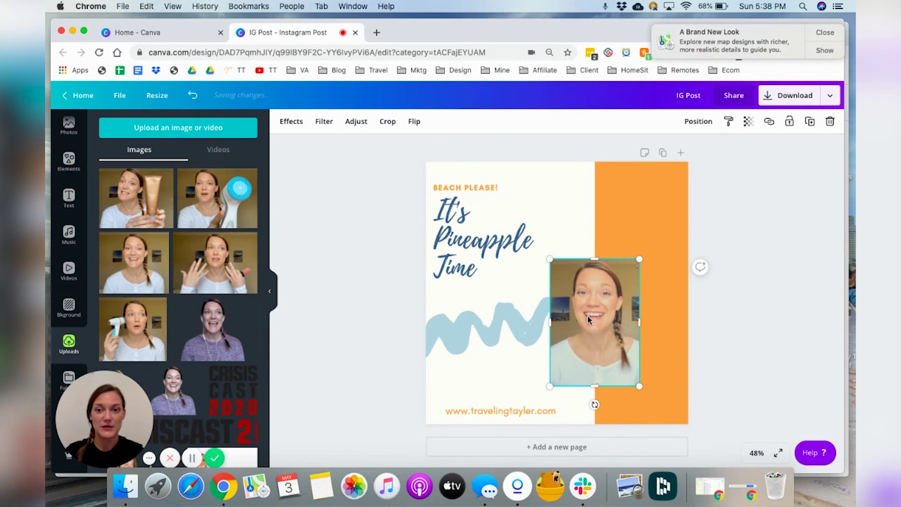
{"action": "left_click", "coordinate": [323, 123]}
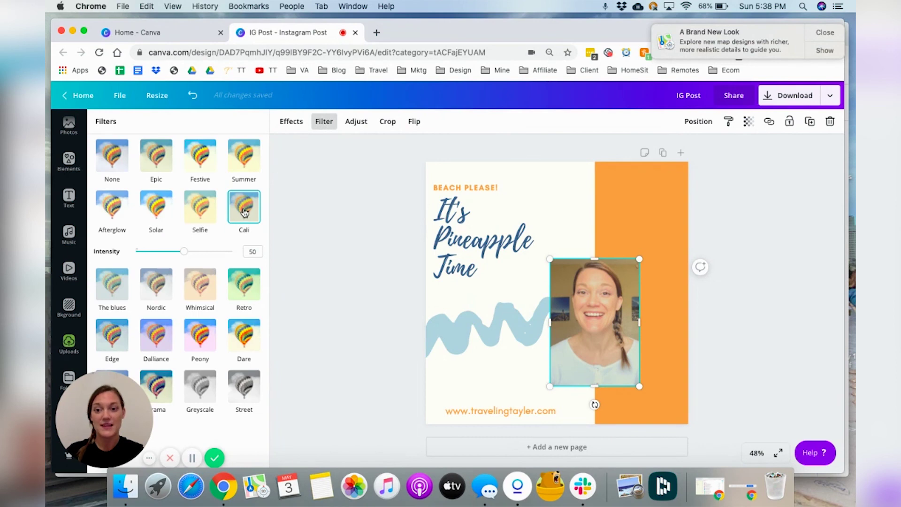
Set the portrait's filter to None, review Effects and Adjust, then enter crop mode
{"action": "left_click", "coordinate": [112, 164]}
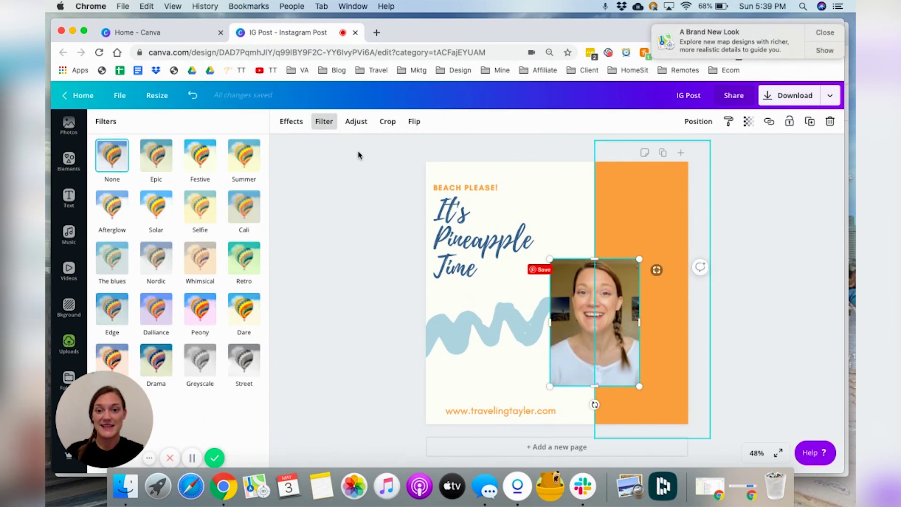
{"action": "left_click", "coordinate": [293, 122]}
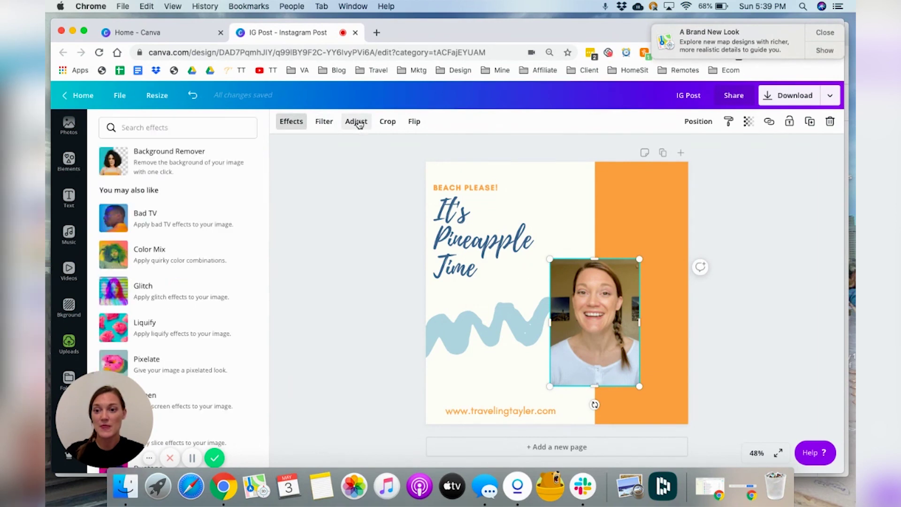
{"action": "left_click", "coordinate": [358, 121]}
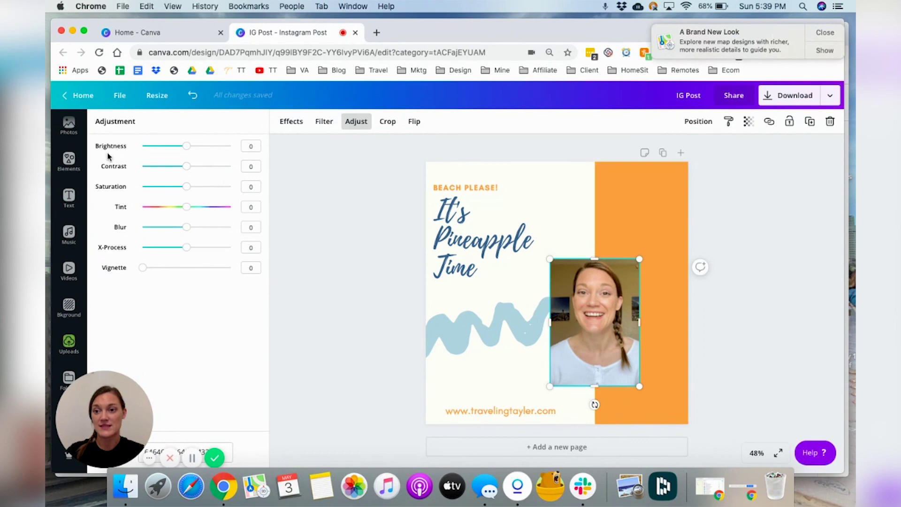
{"action": "left_click", "coordinate": [389, 122]}
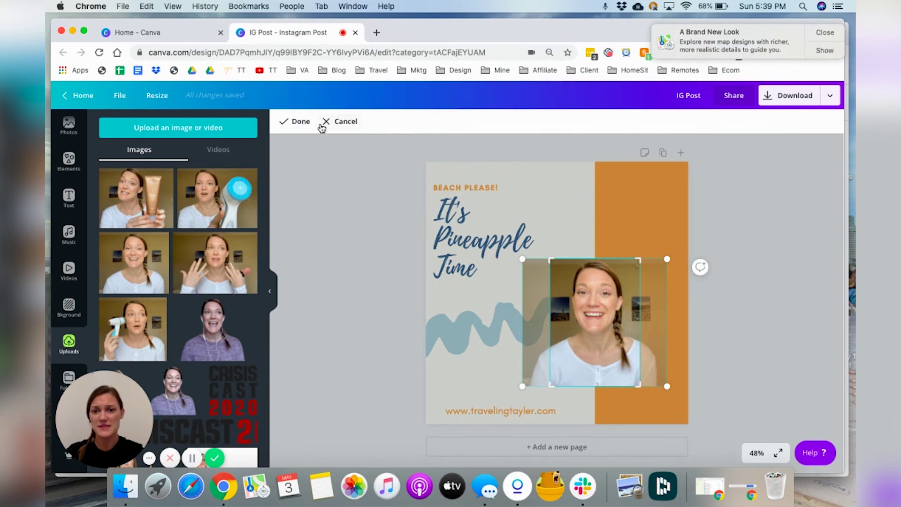
Finish cropping, trial horizontal and vertical flips, restore the original orientation, and deselect the photo
{"action": "left_click", "coordinate": [342, 125]}
{"action": "left_click", "coordinate": [414, 121]}
{"action": "left_click", "coordinate": [437, 147]}
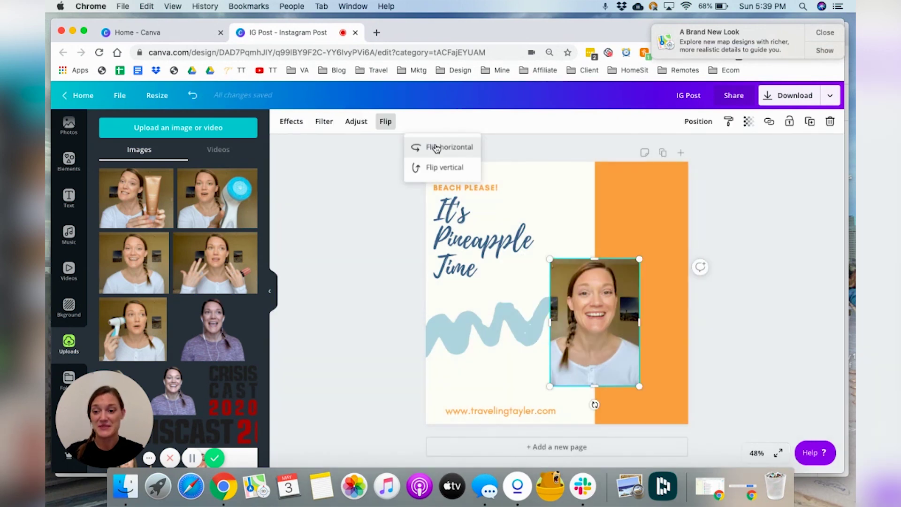
{"action": "left_click", "coordinate": [436, 169]}
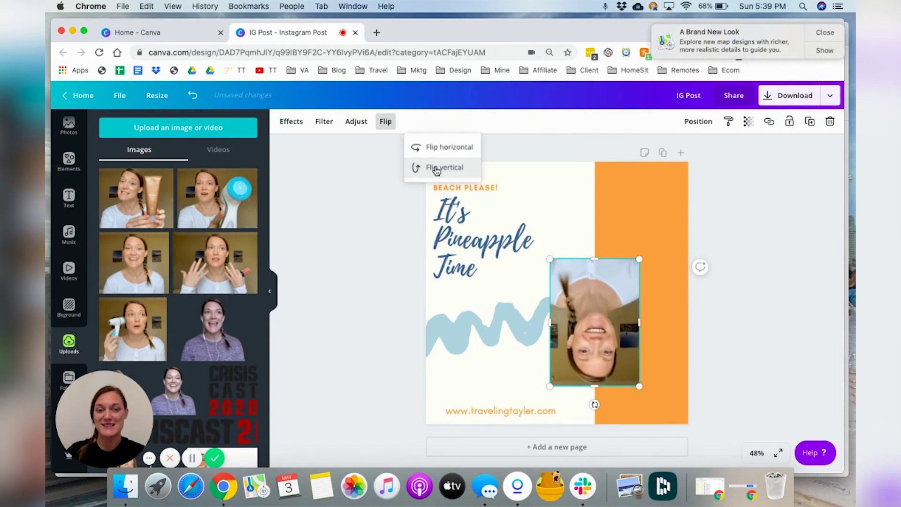
{"action": "left_click", "coordinate": [436, 169]}
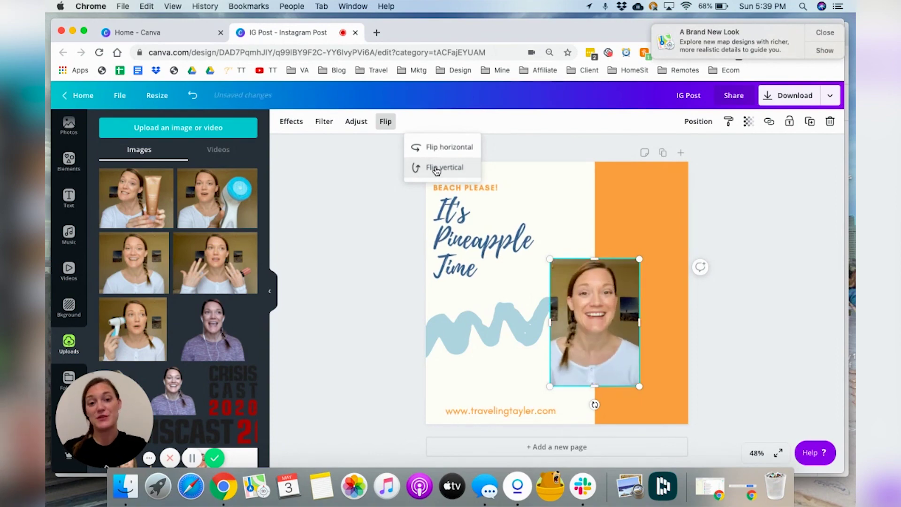
{"action": "left_click", "coordinate": [436, 147]}
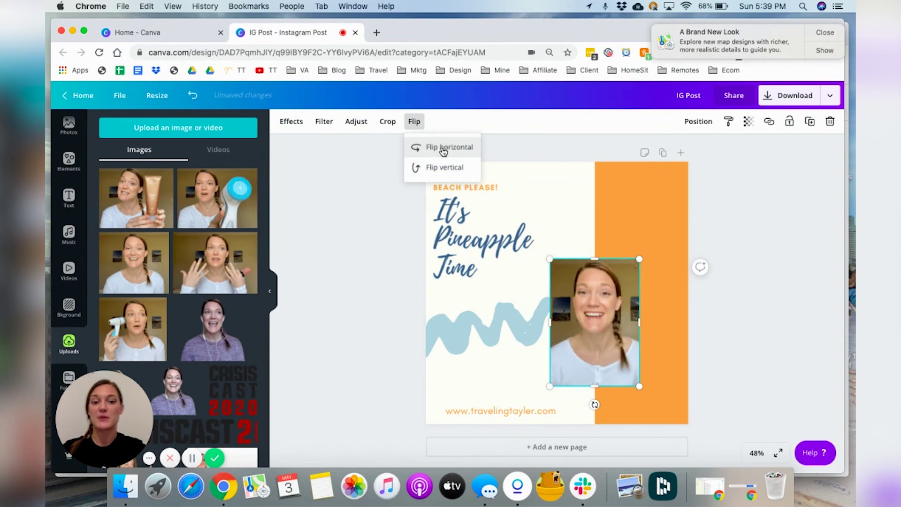
{"action": "left_click", "coordinate": [774, 279]}
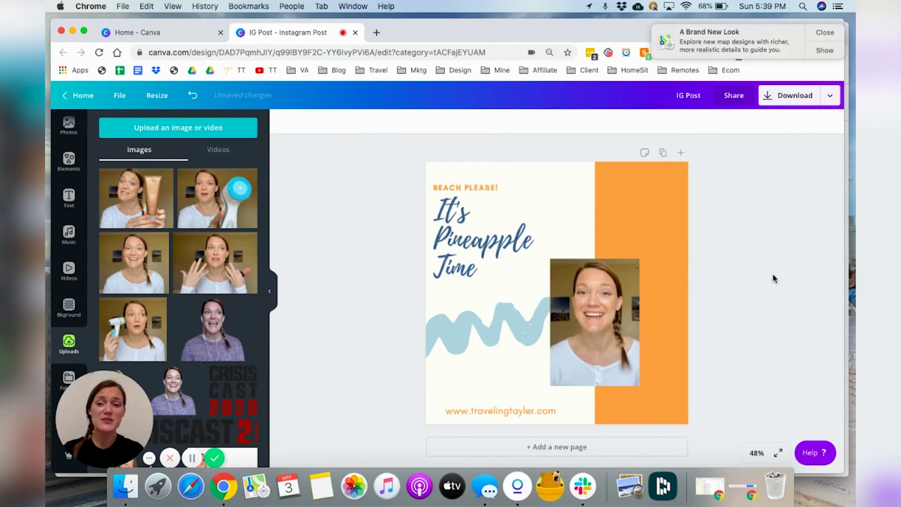